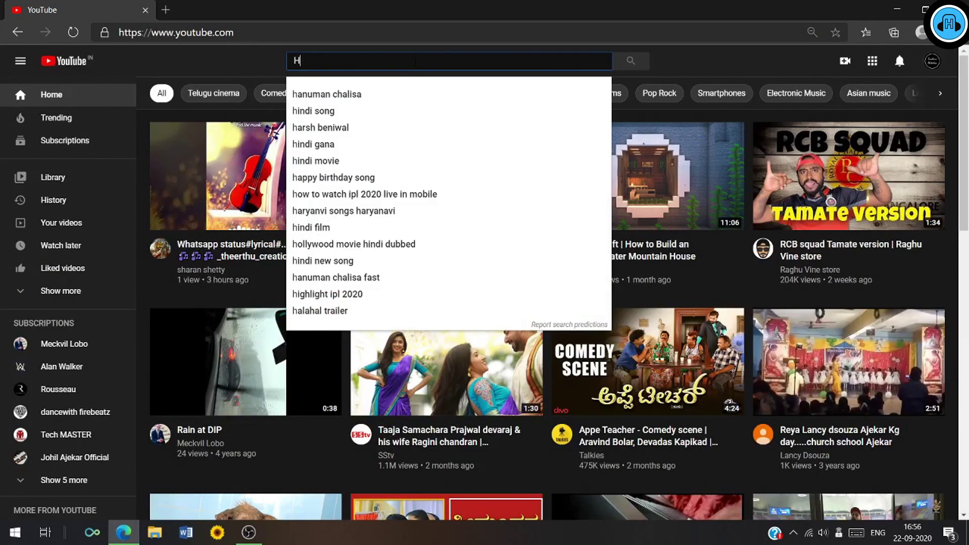
Search for the tutorial author's YouTube channel, subscribe, and set its notifications to All
{"action": "type", "text": "anson Vaz"}
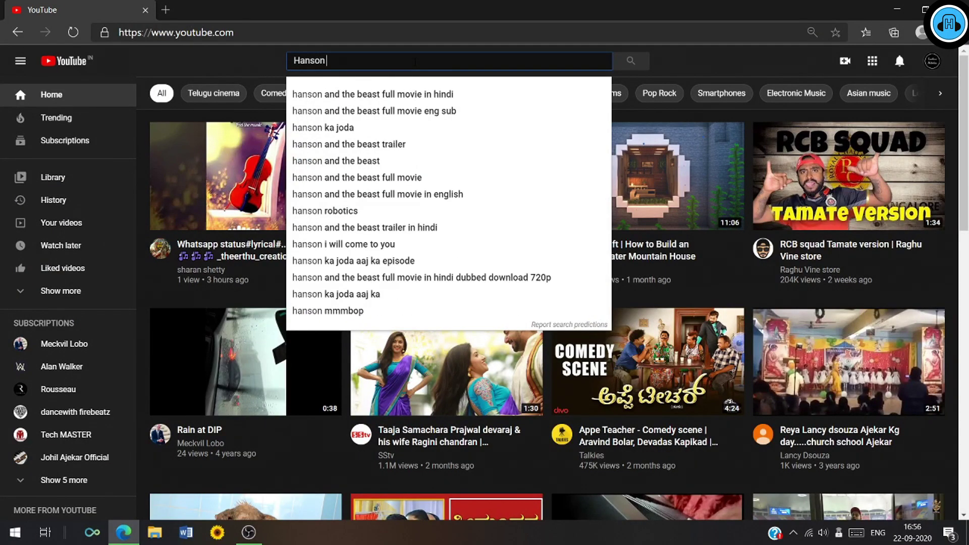
{"action": "key", "text": "Return"}
{"action": "left_click", "coordinate": [257, 154]}
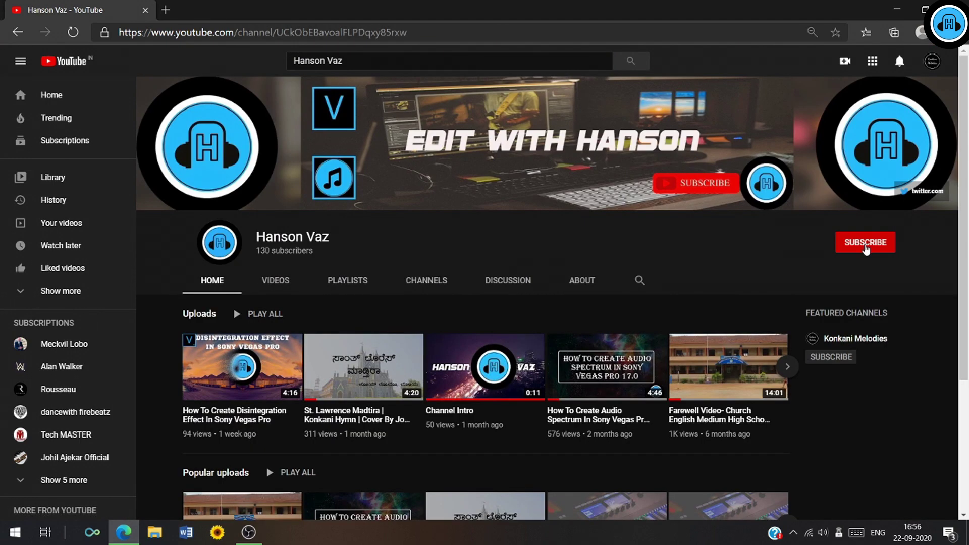
{"action": "left_click", "coordinate": [865, 247]}
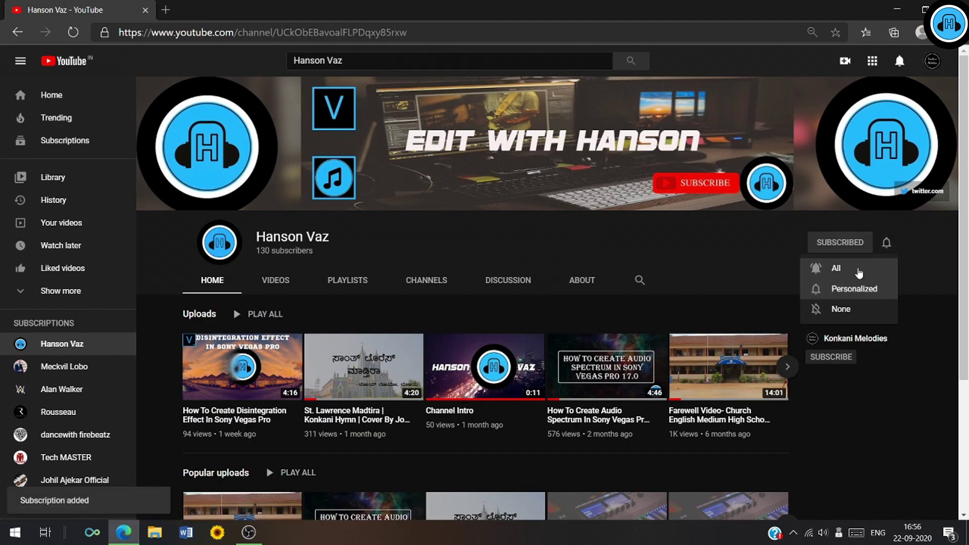
{"action": "left_click", "coordinate": [859, 273]}
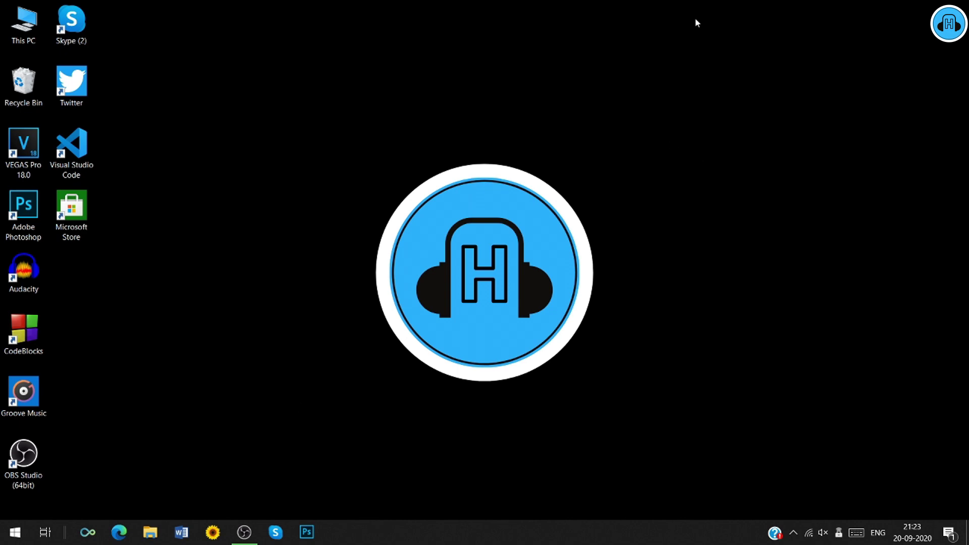
{"action": "left_click", "coordinate": [808, 533]}
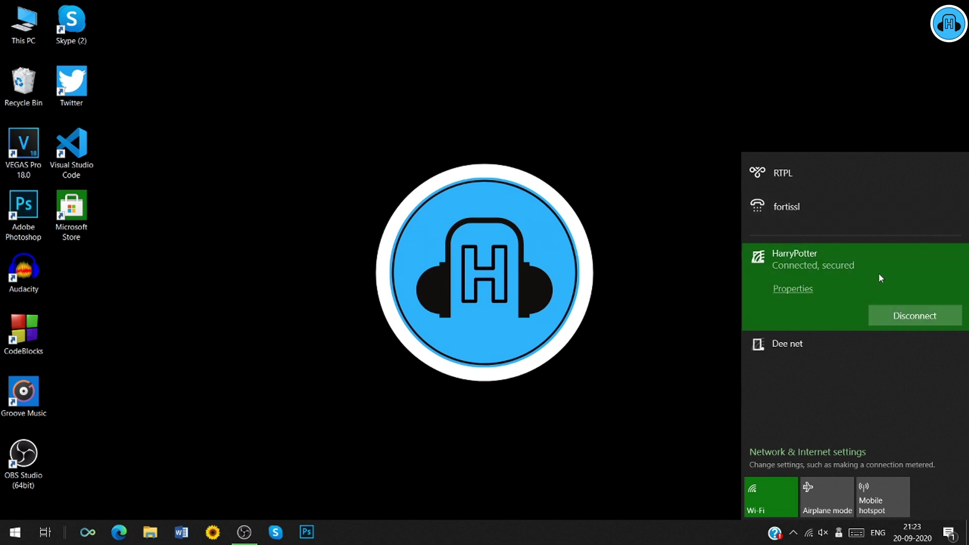
{"action": "left_click", "coordinate": [570, 99]}
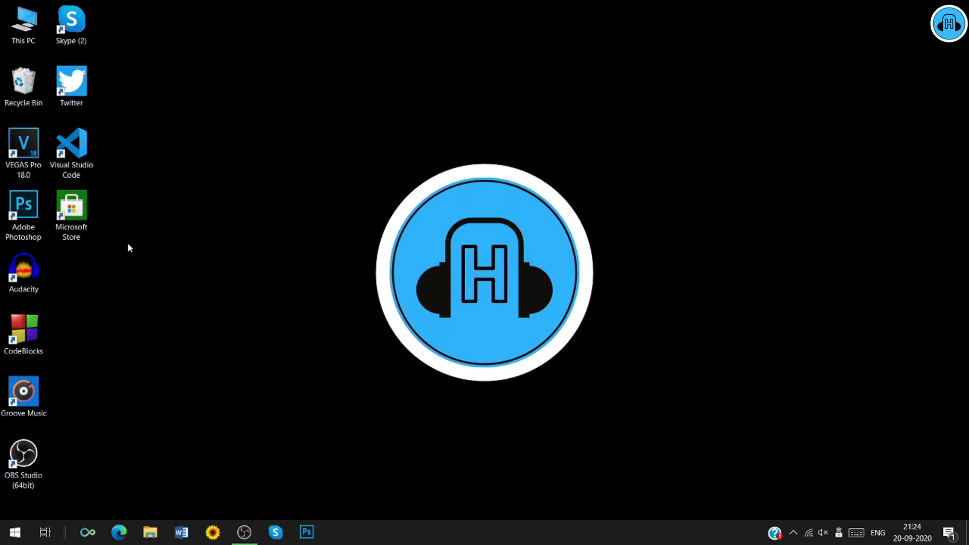
Launch Microsoft Store, search 'Avee Pl', and open the Avee Player store page
{"action": "left_click", "coordinate": [76, 233]}
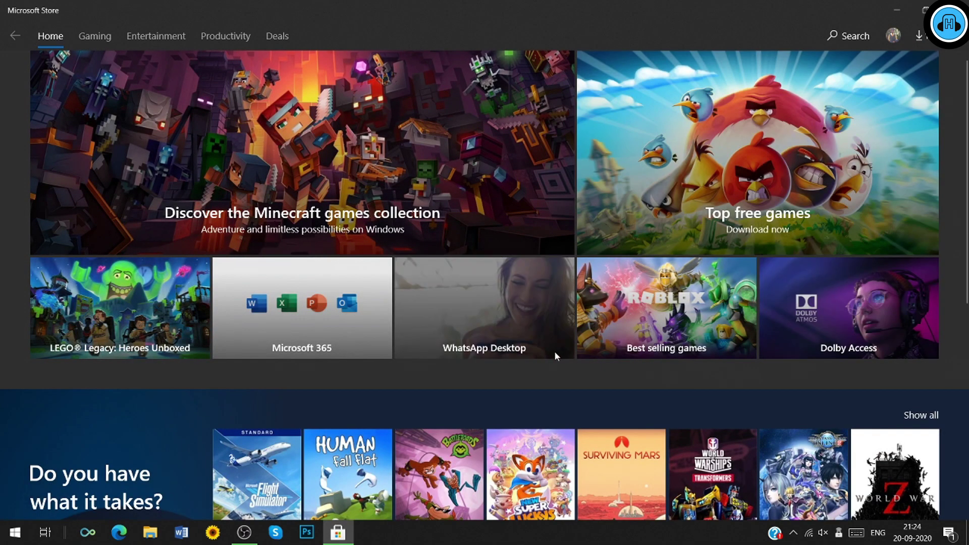
{"action": "scroll", "coordinate": [304, 361], "scroll_direction": "down", "scroll_amount": 12}
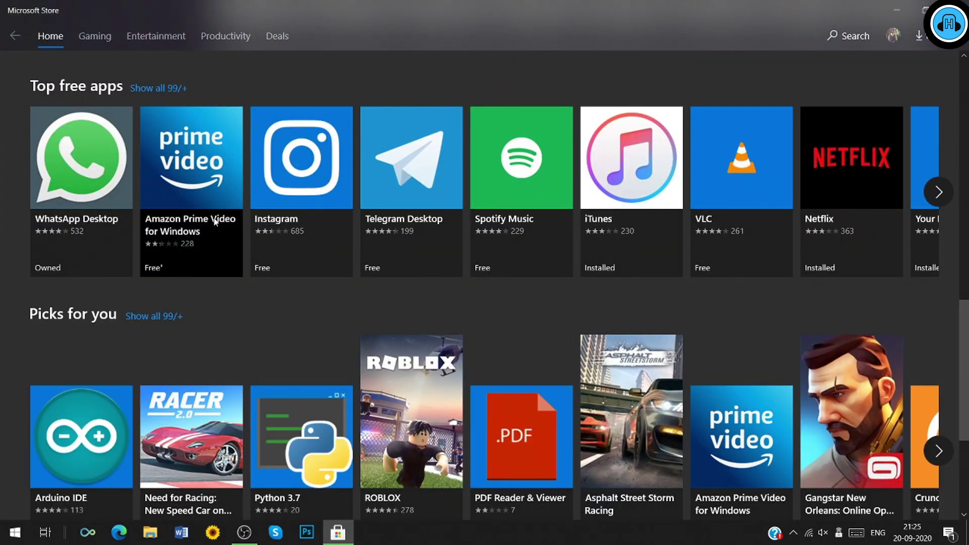
{"action": "left_click", "coordinate": [939, 192]}
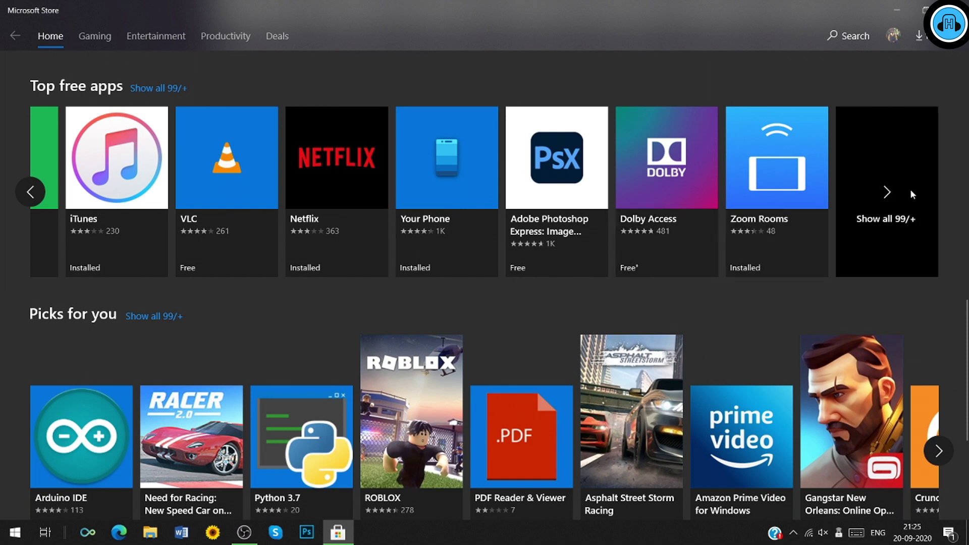
{"action": "scroll", "coordinate": [910, 189], "scroll_direction": "up", "scroll_amount": 12}
{"action": "left_click", "coordinate": [858, 36]}
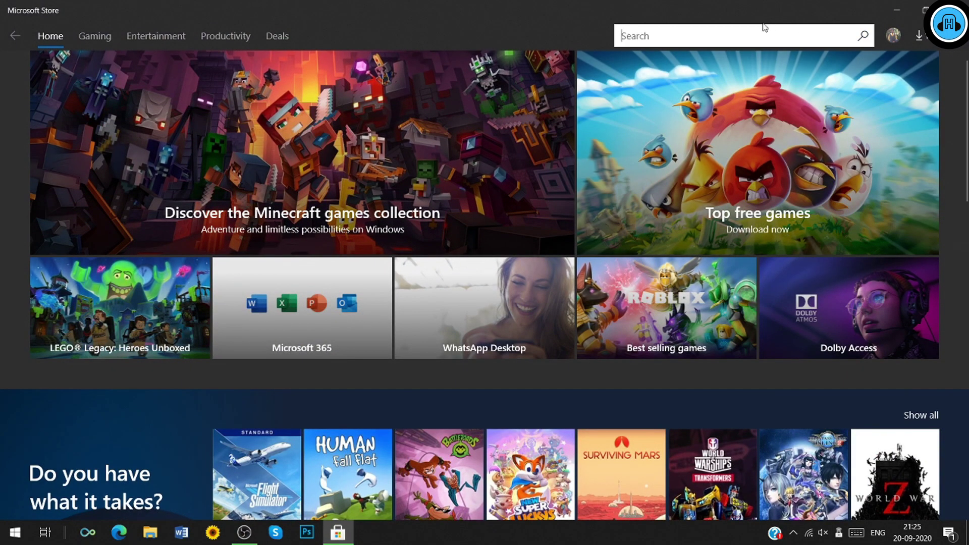
{"action": "type", "text": "Avee  "}
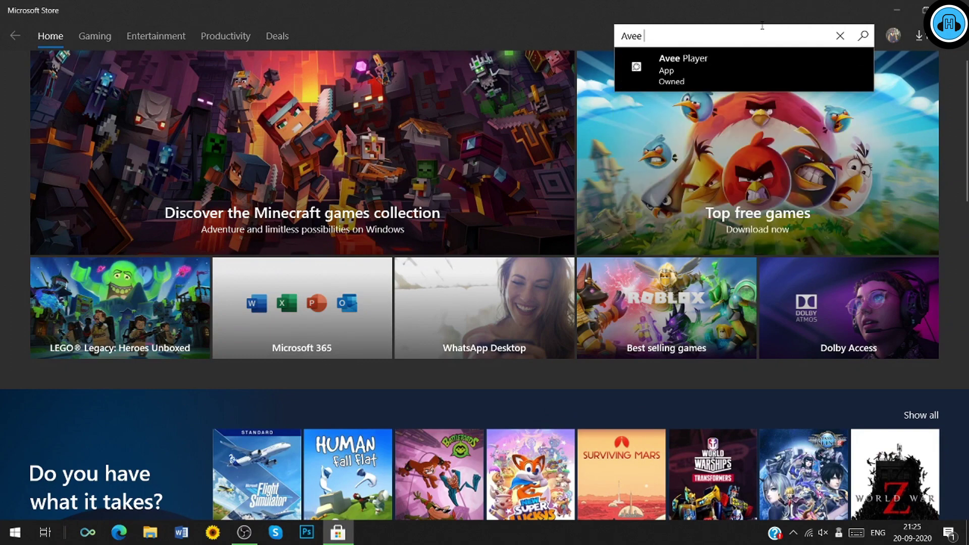
{"action": "type", "text": "Player"}
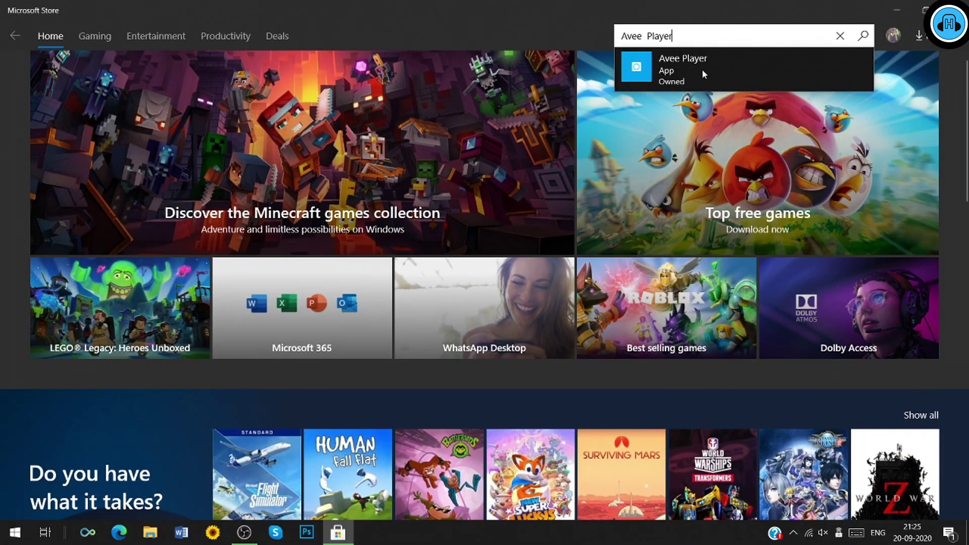
{"action": "left_click", "coordinate": [453, 146]}
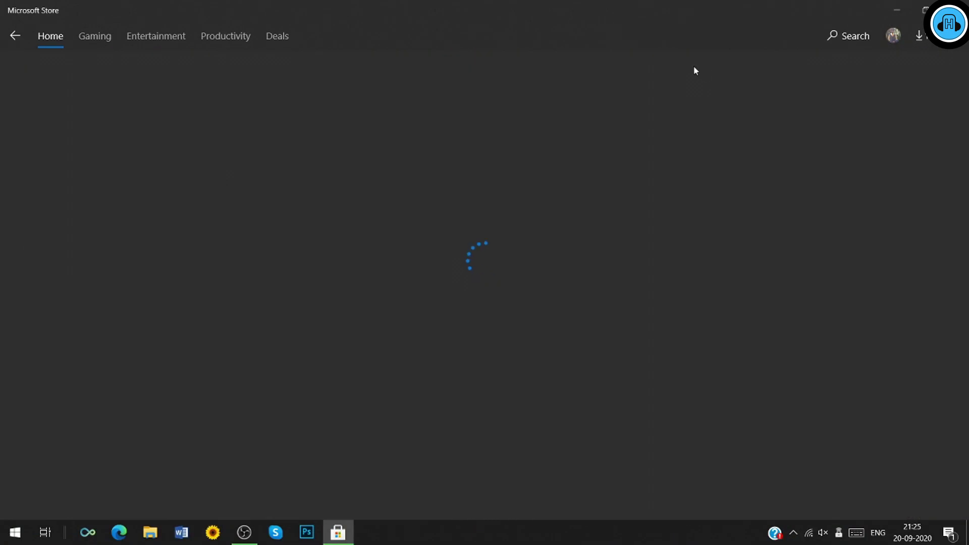
Review Avee Player's system requirements, overview description and screenshots
{"action": "scroll", "coordinate": [454, 353], "scroll_direction": "down", "scroll_amount": 1}
{"action": "left_click", "coordinate": [500, 337]}
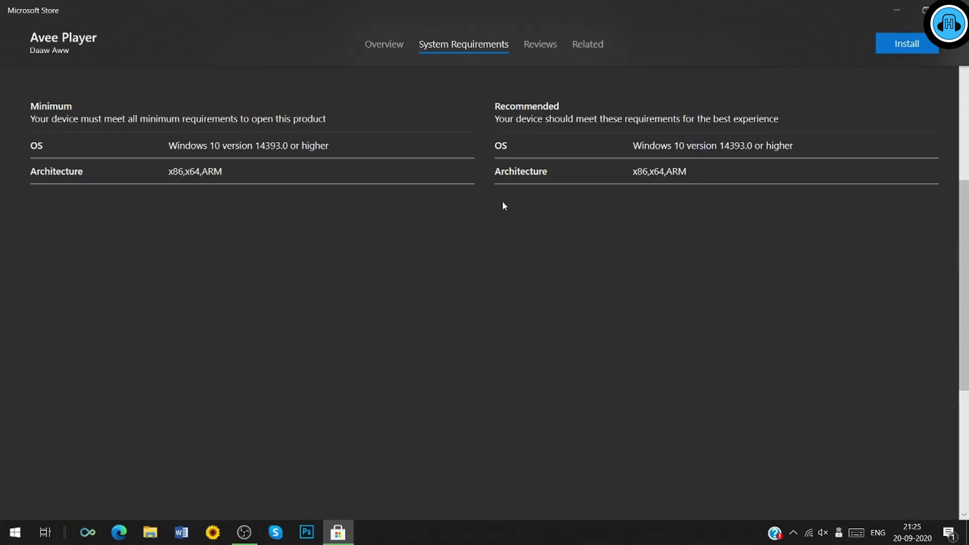
{"action": "scroll", "coordinate": [232, 107], "scroll_direction": "up", "scroll_amount": 5}
{"action": "left_click", "coordinate": [384, 403]}
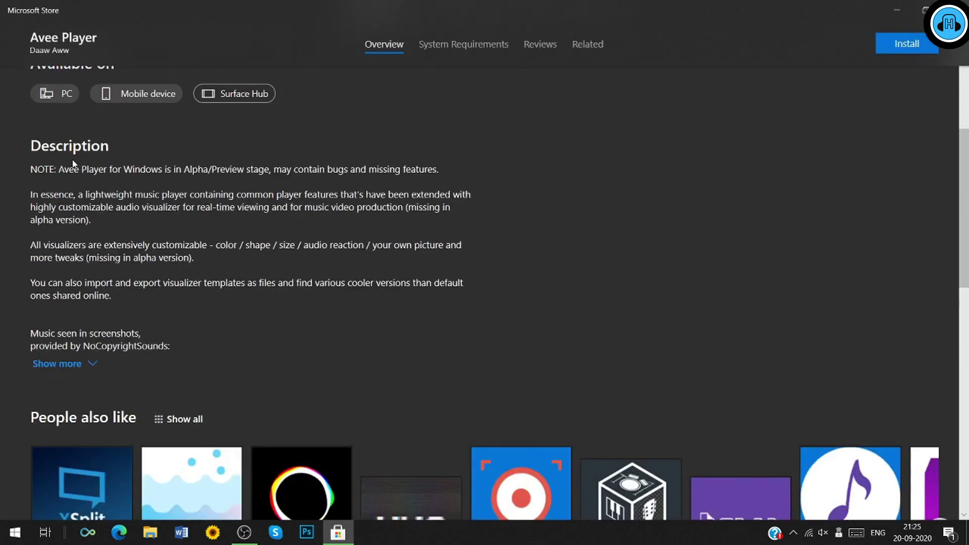
{"action": "scroll", "coordinate": [302, 323], "scroll_direction": "down", "scroll_amount": 8}
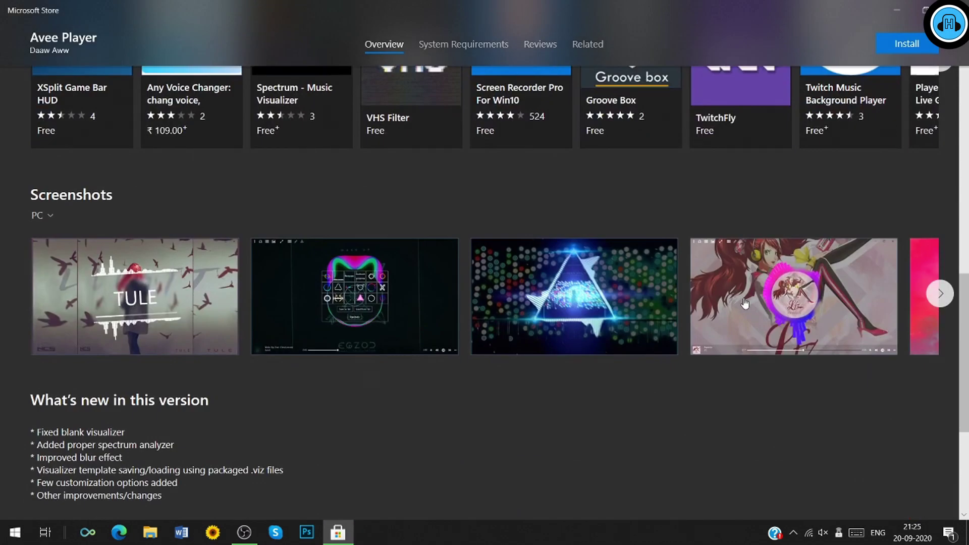
{"action": "left_click", "coordinate": [940, 294]}
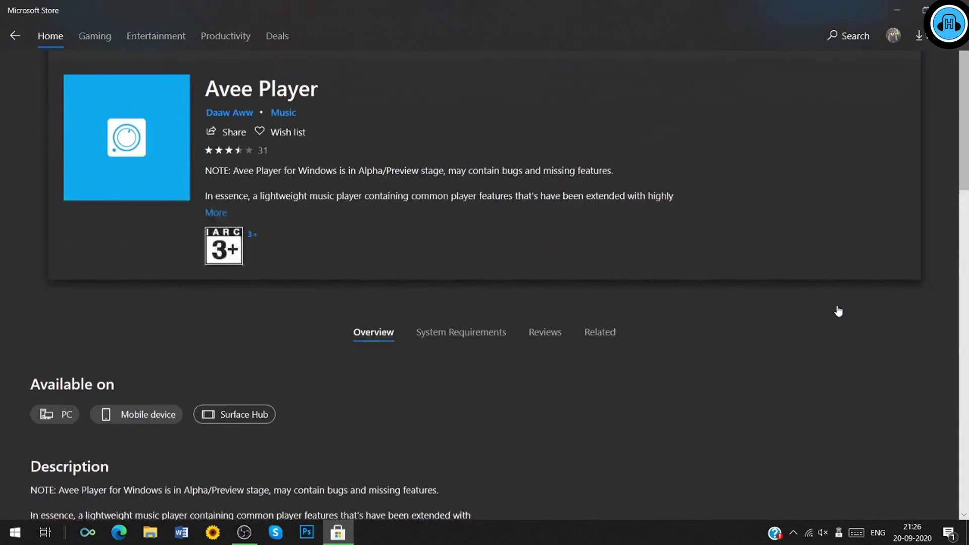
{"action": "scroll", "coordinate": [836, 309], "scroll_direction": "up", "scroll_amount": 10}
Install Avee Player on this PC, then close the Store when it finishes
{"action": "left_click", "coordinate": [894, 101]}
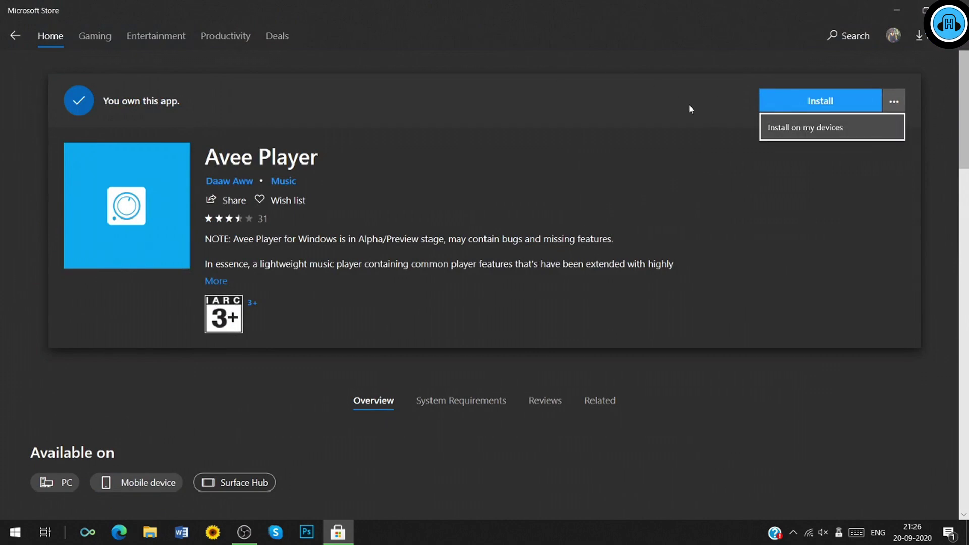
{"action": "left_click", "coordinate": [828, 104]}
{"action": "left_click", "coordinate": [848, 109]}
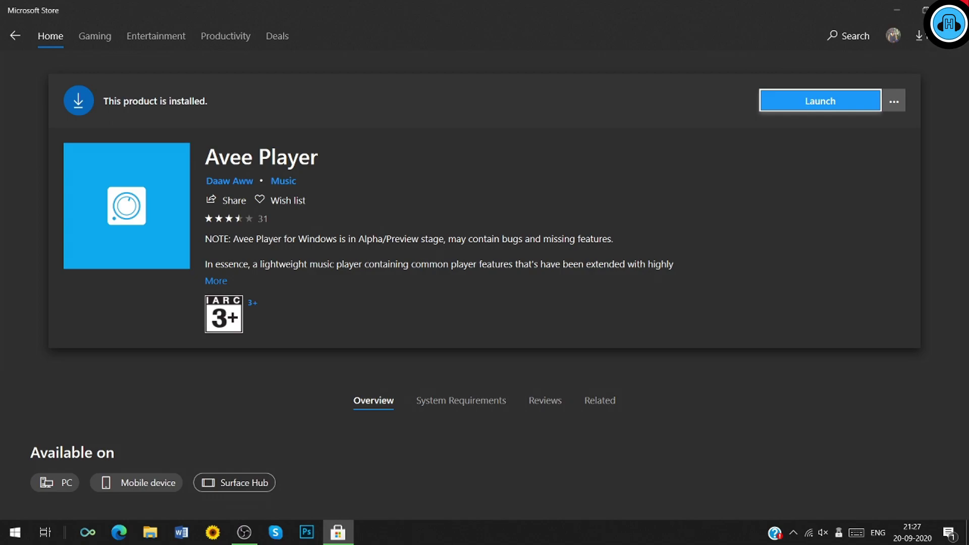
{"action": "key", "text": "alt+F4"}
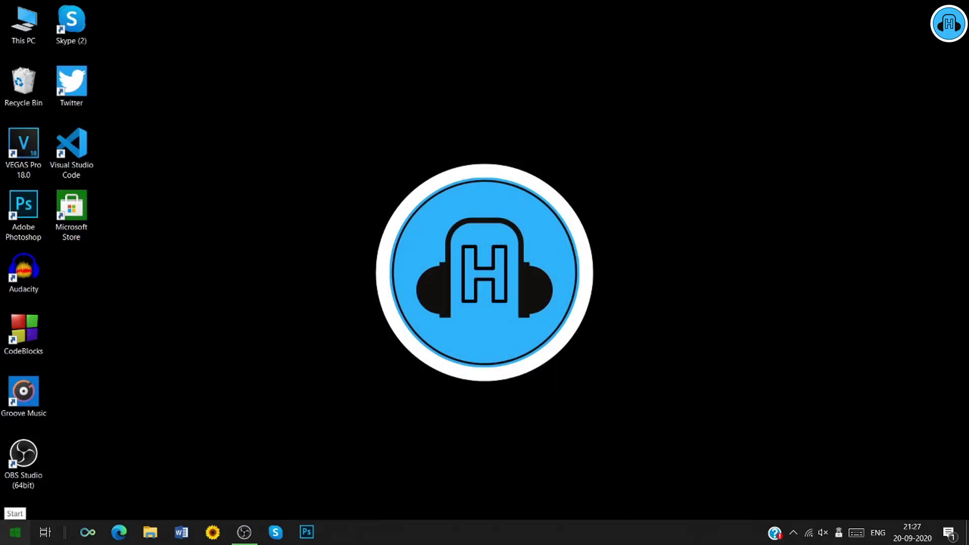
Launch Avee Player from Start, maximize it, view its 10 music folders, then minimize it
{"action": "left_click", "coordinate": [15, 533]}
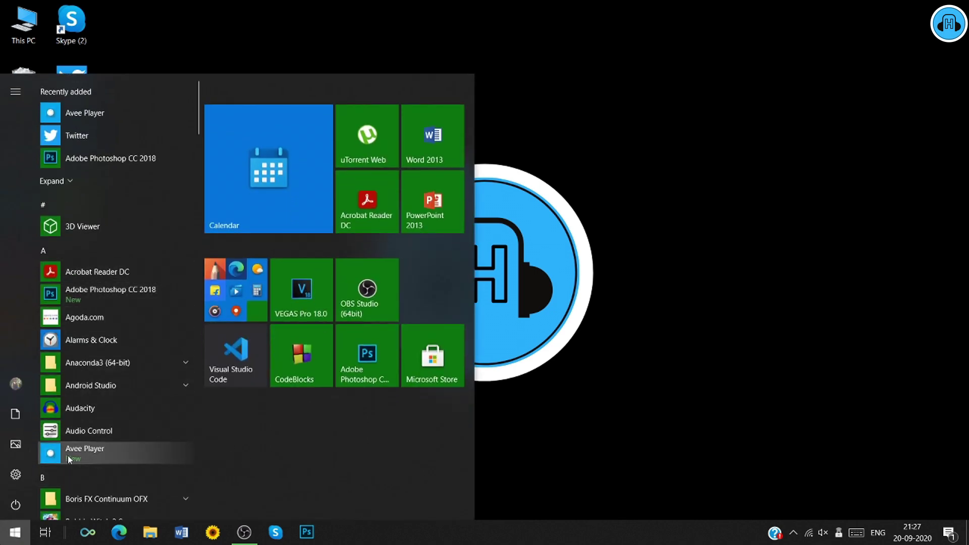
{"action": "left_click", "coordinate": [101, 460]}
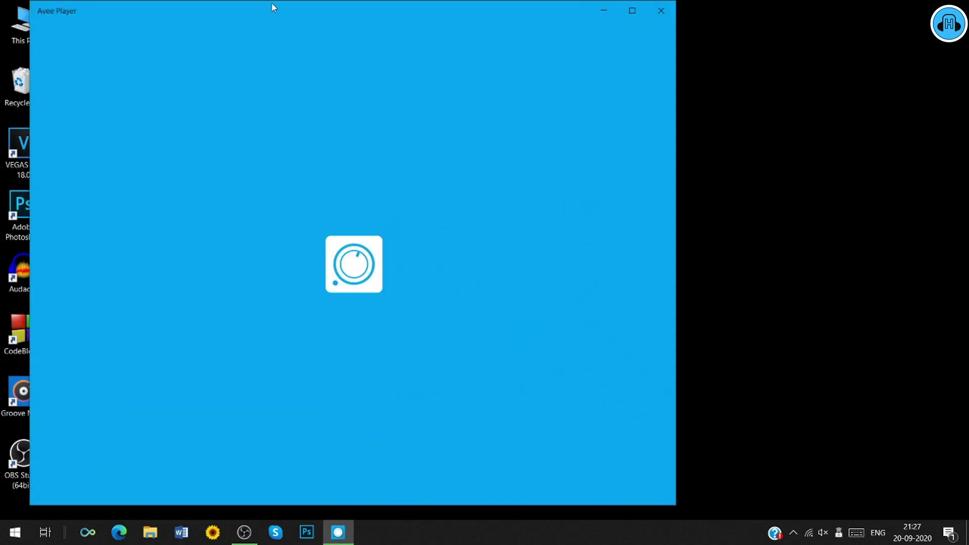
{"action": "left_click_drag", "start_coordinate": [281, 11], "coordinate": [423, 19]}
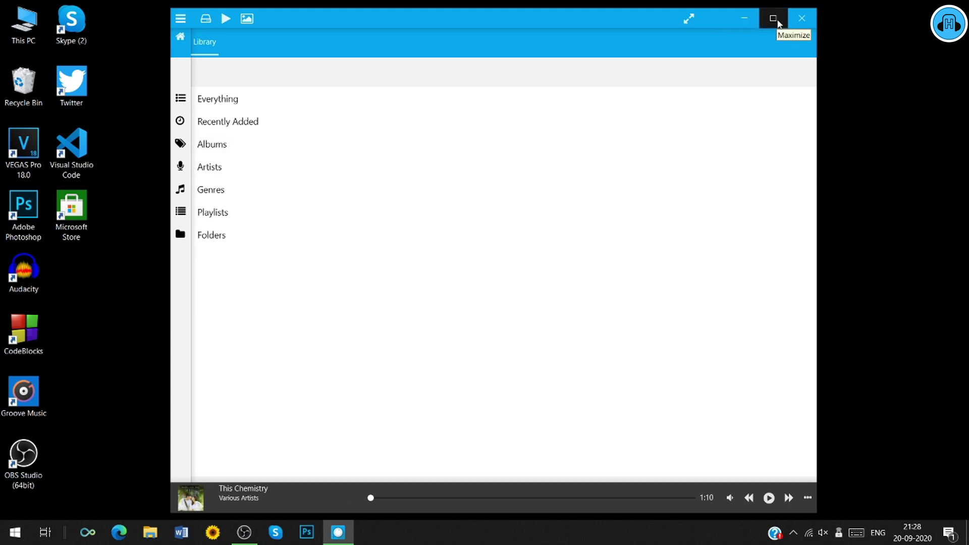
{"action": "left_click", "coordinate": [773, 19]}
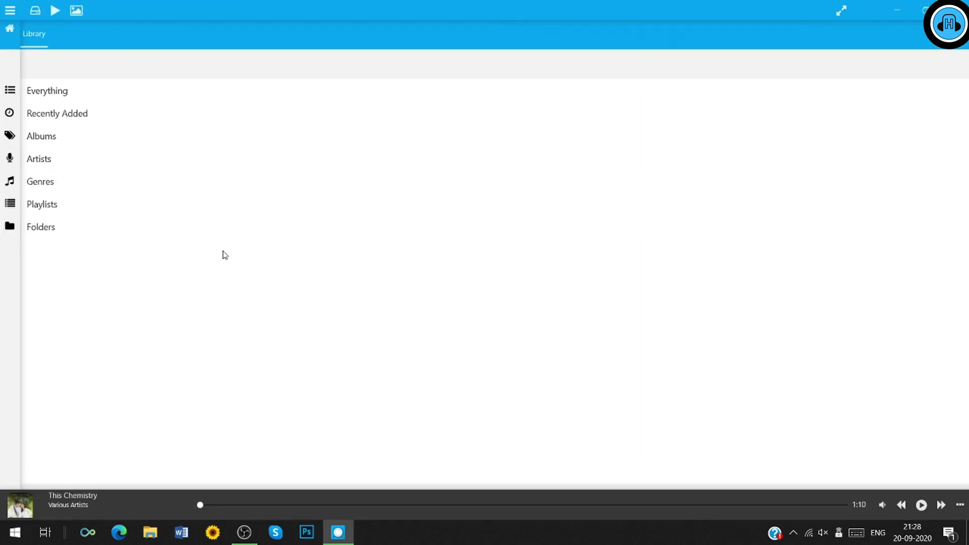
{"action": "left_click", "coordinate": [48, 235]}
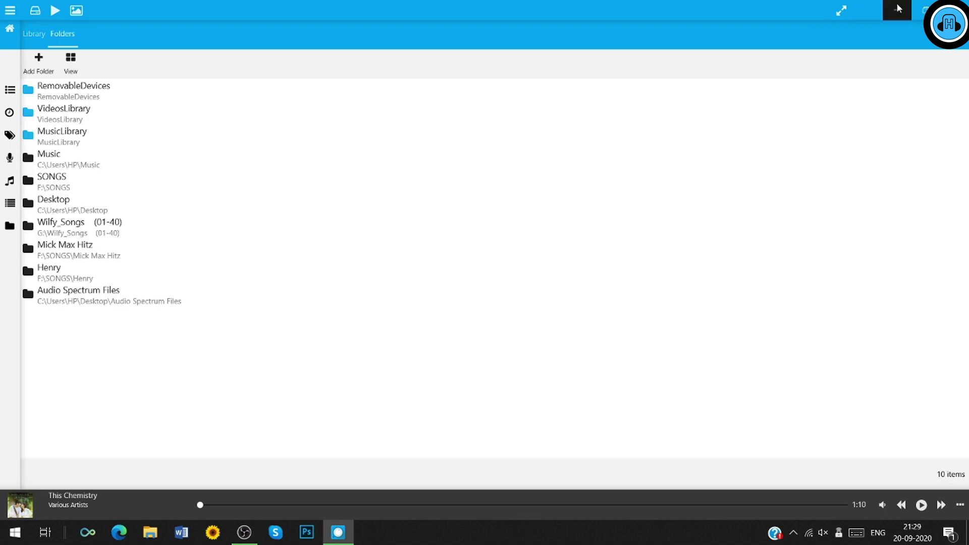
{"action": "left_click", "coordinate": [897, 10]}
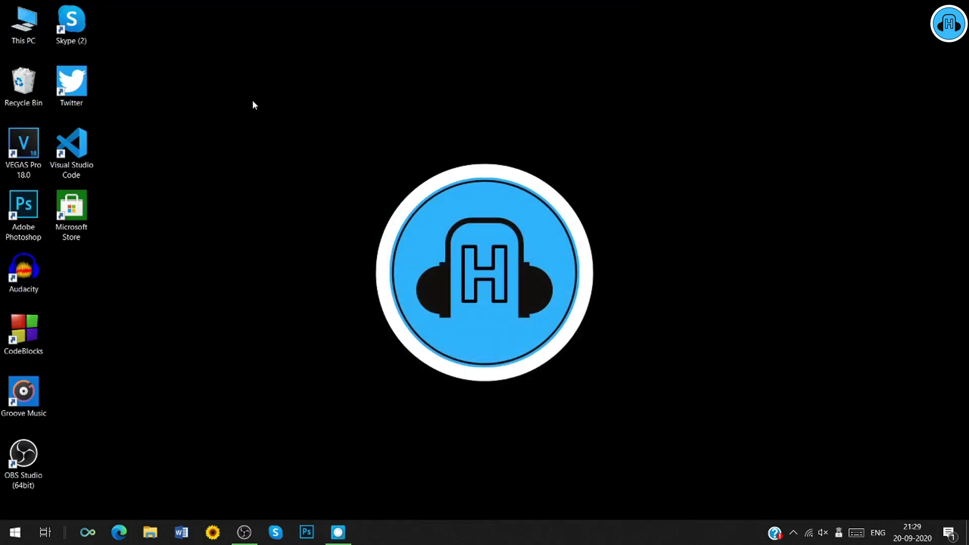
On drive G, extract Audio Spectrum Files.zip into its own folder beside the archive
{"action": "key", "text": "super+e"}
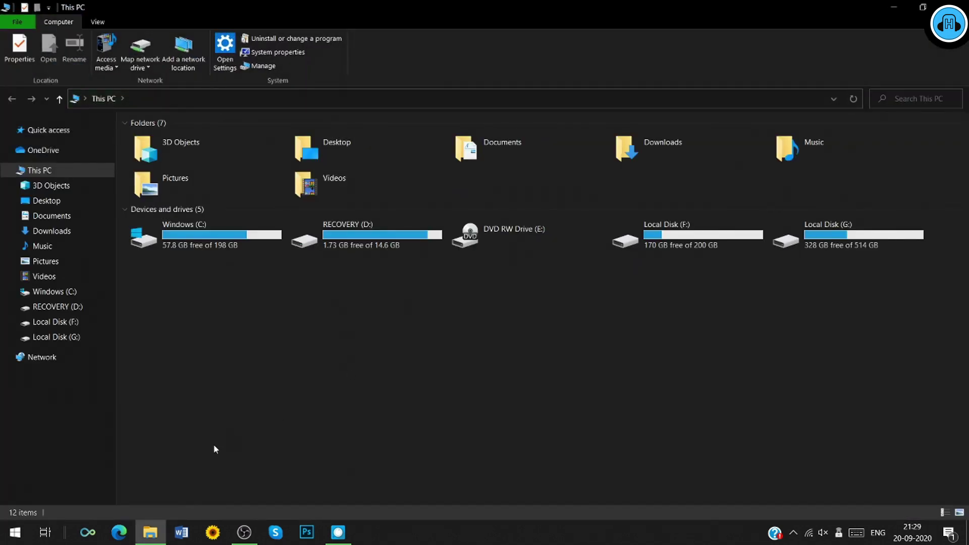
{"action": "double_click", "coordinate": [823, 227]}
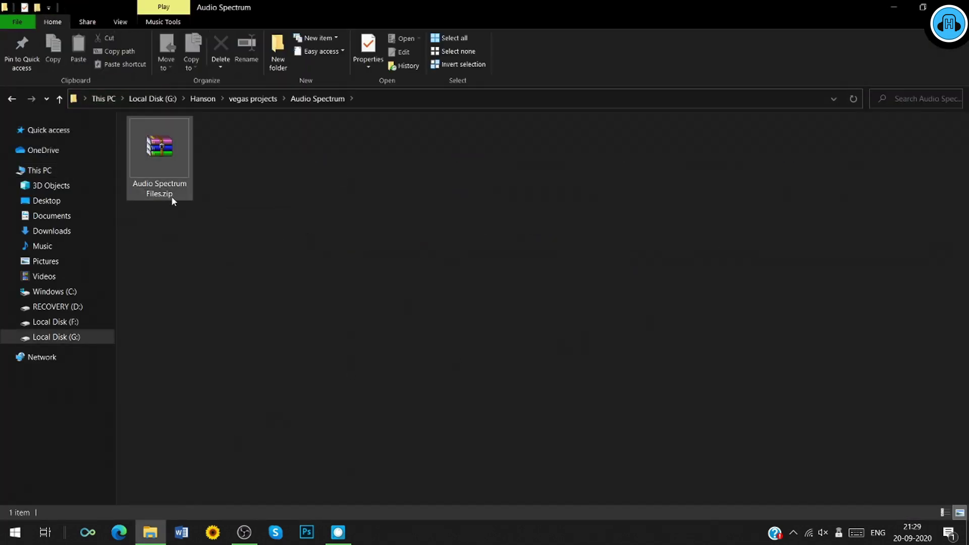
{"action": "left_click", "coordinate": [174, 180]}
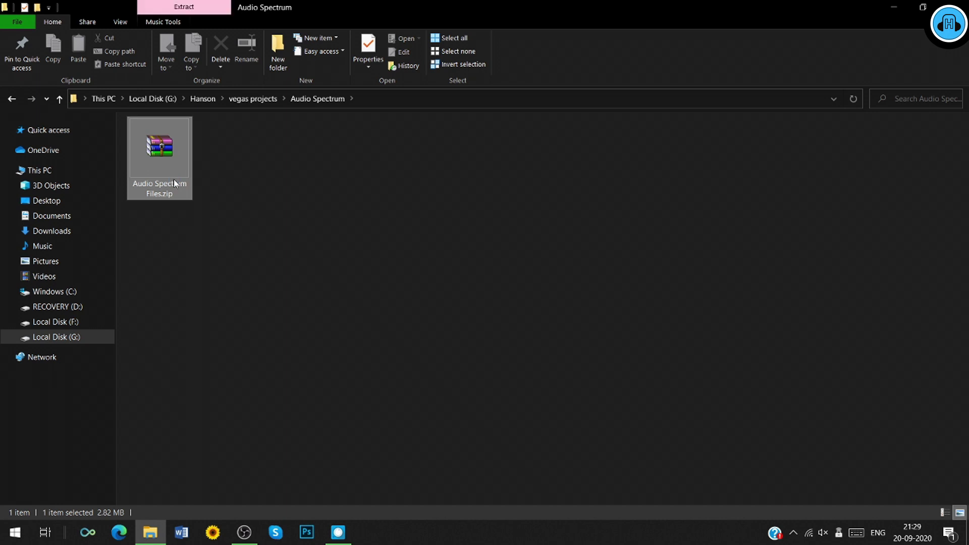
{"action": "right_click", "coordinate": [174, 179]}
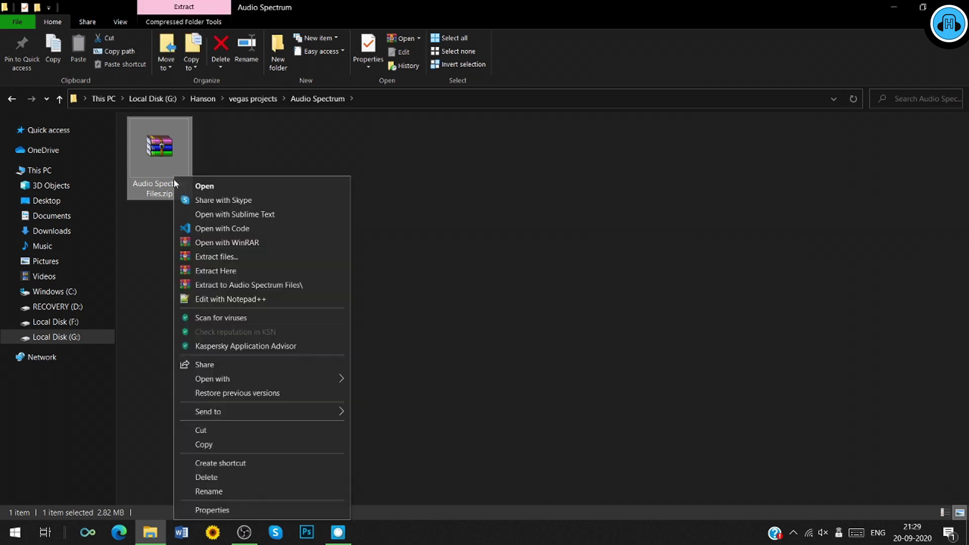
{"action": "left_click", "coordinate": [247, 273]}
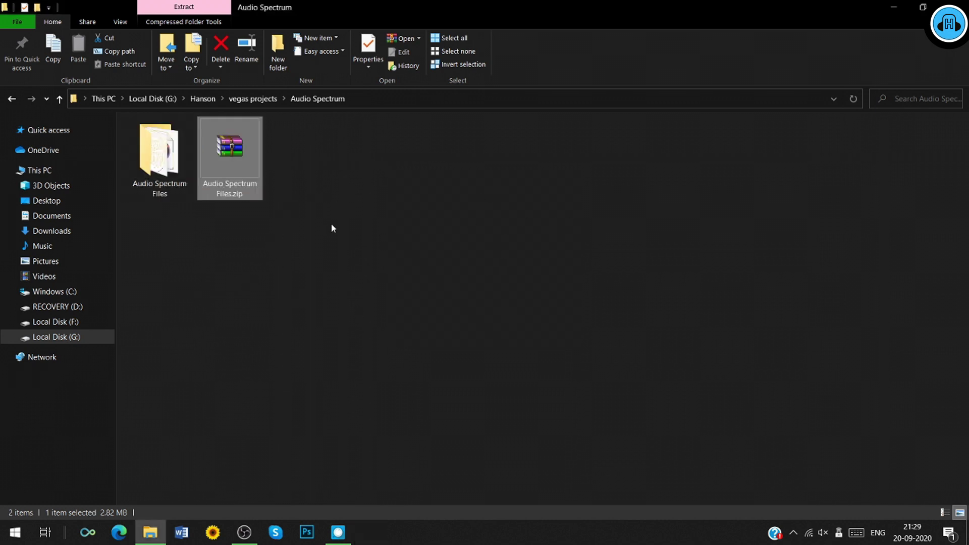
Check the extracted Audio Spectrum Files folder, refresh the parent folder, and return to Avee Player
{"action": "double_click", "coordinate": [166, 199]}
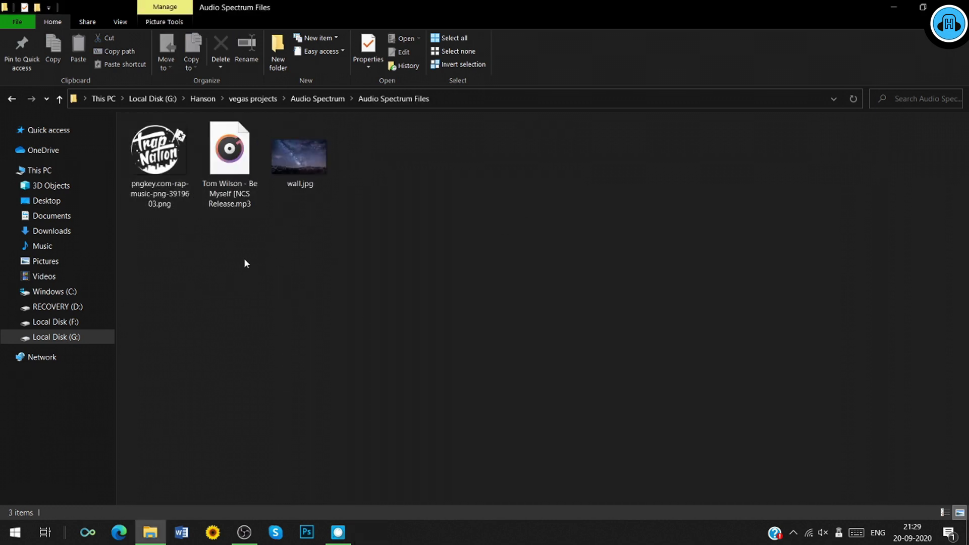
{"action": "left_click", "coordinate": [11, 99]}
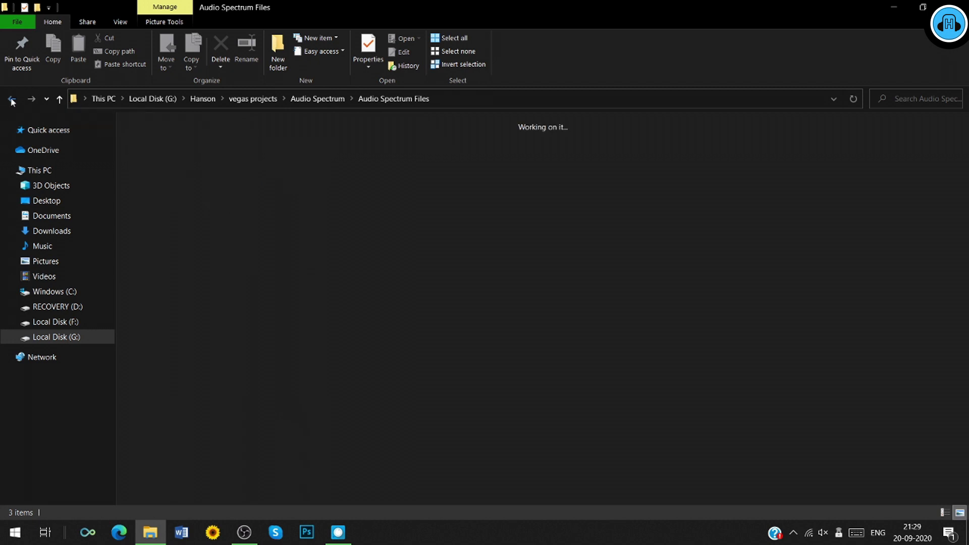
{"action": "right_click", "coordinate": [409, 283]}
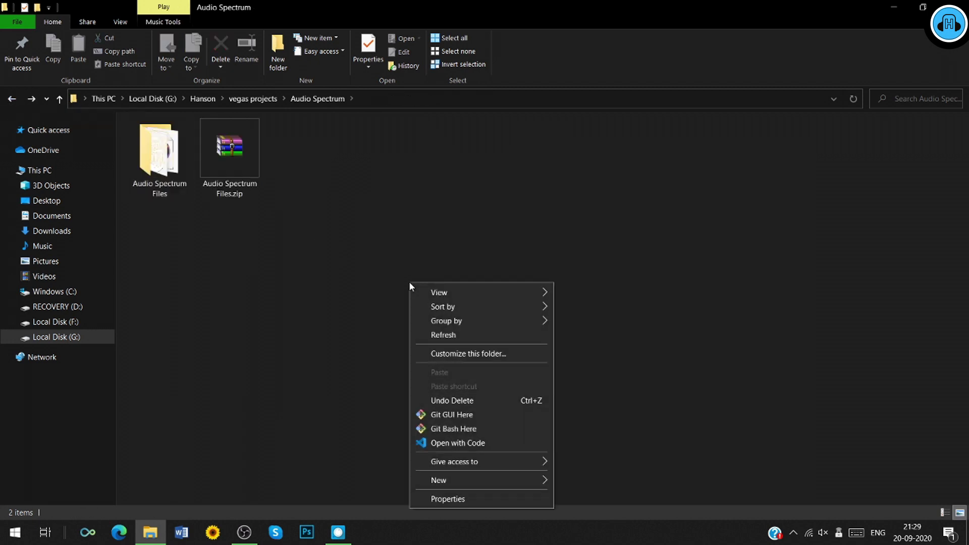
{"action": "left_click", "coordinate": [456, 333]}
{"action": "right_click", "coordinate": [456, 333]}
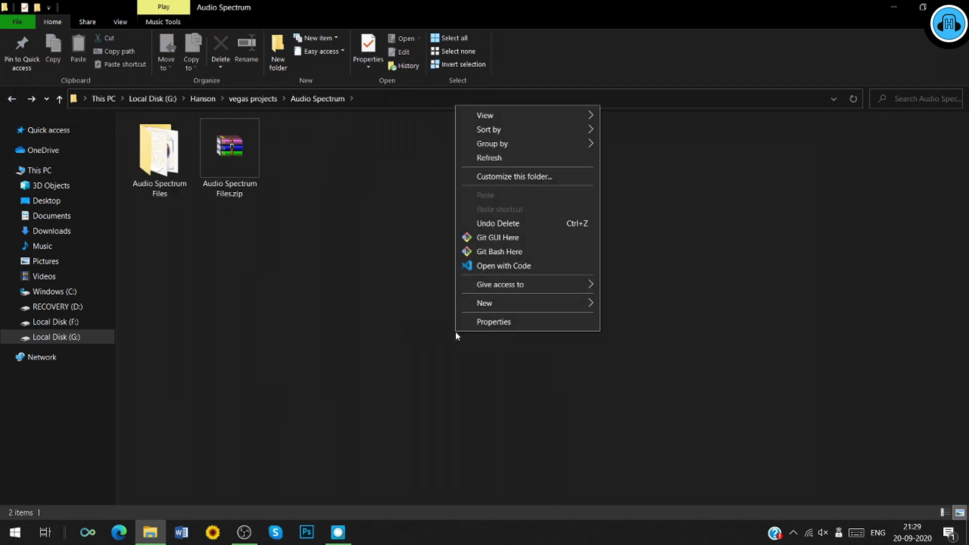
{"action": "left_click", "coordinate": [516, 156]}
{"action": "left_click", "coordinate": [348, 534]}
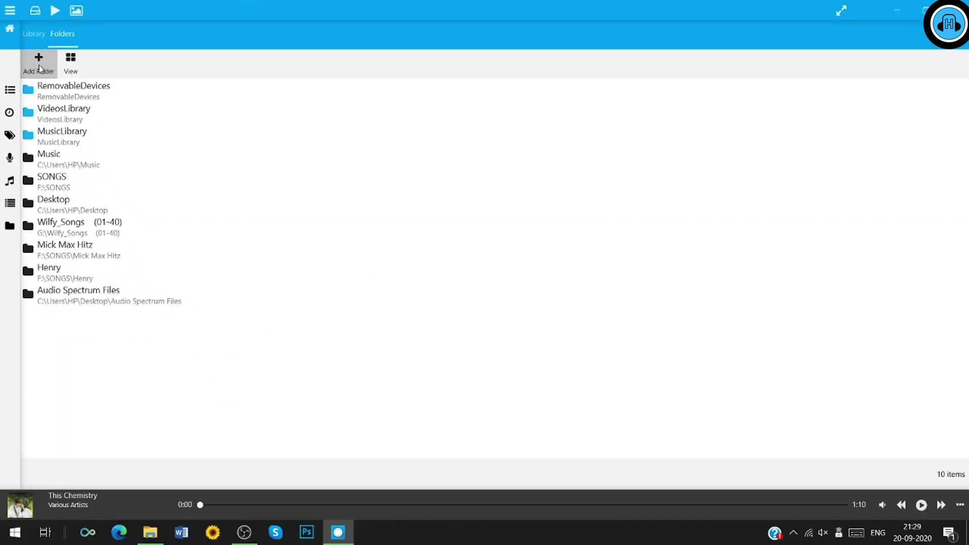
Add the Audio Spectrum Files folder from drive G to the library and open it
{"action": "left_click", "coordinate": [150, 533]}
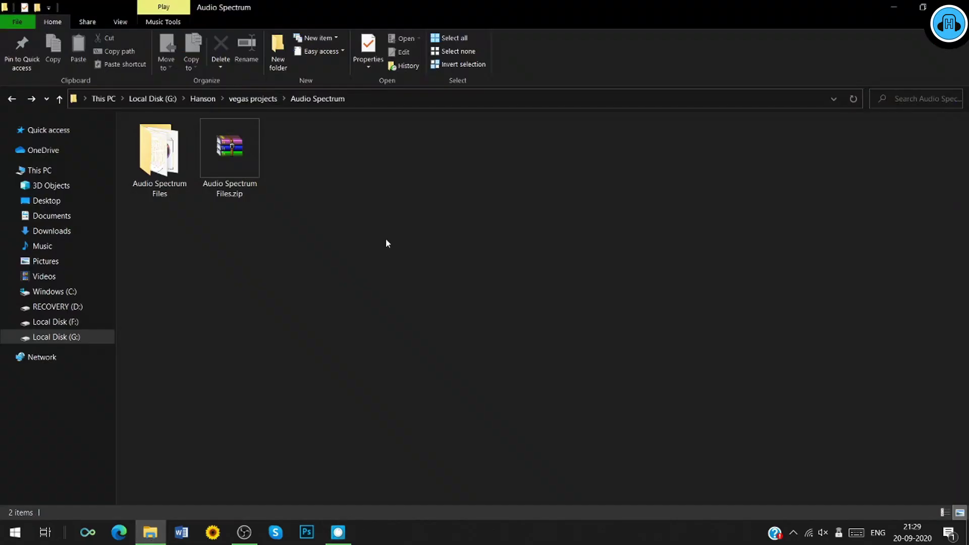
{"action": "left_click", "coordinate": [338, 532]}
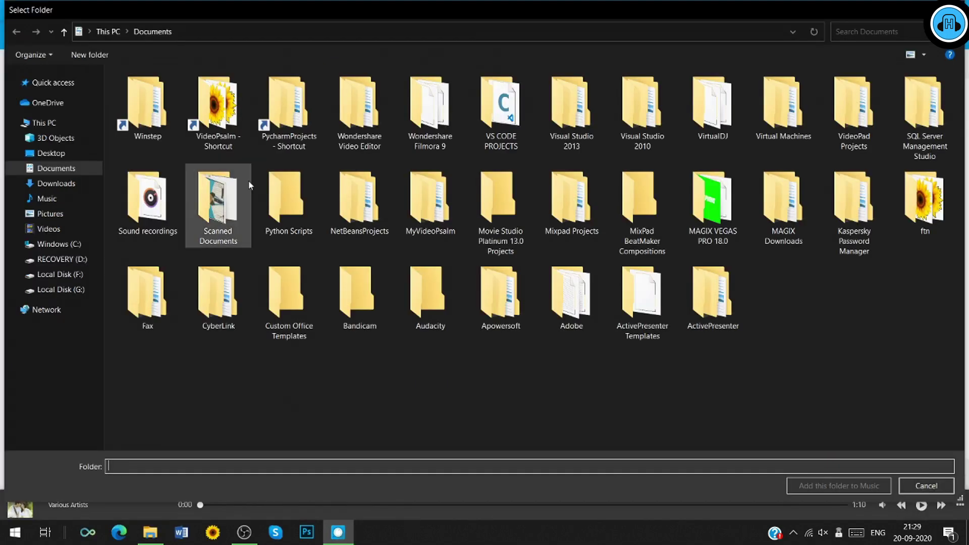
{"action": "left_click", "coordinate": [83, 290]}
{"action": "double_click", "coordinate": [924, 104]}
{"action": "double_click", "coordinate": [853, 285]}
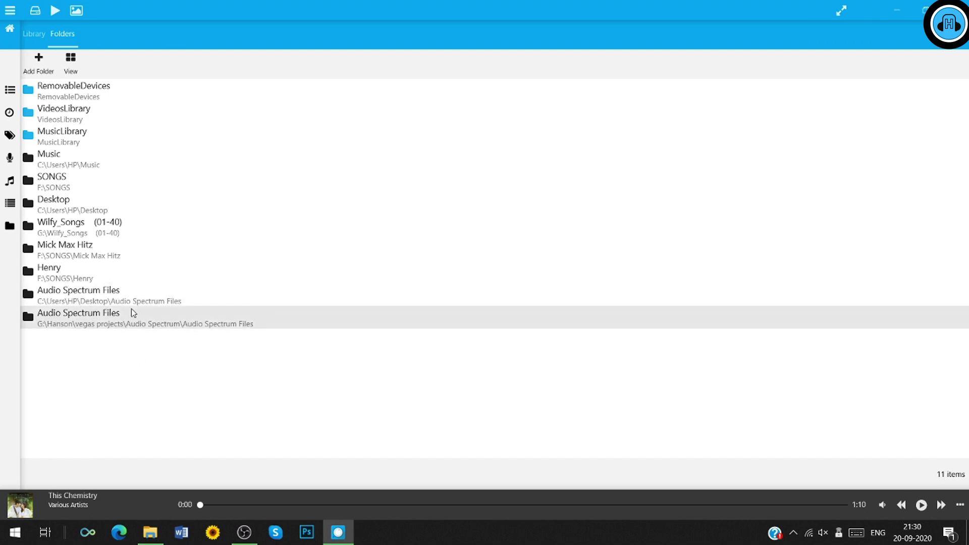
{"action": "left_click", "coordinate": [151, 322]}
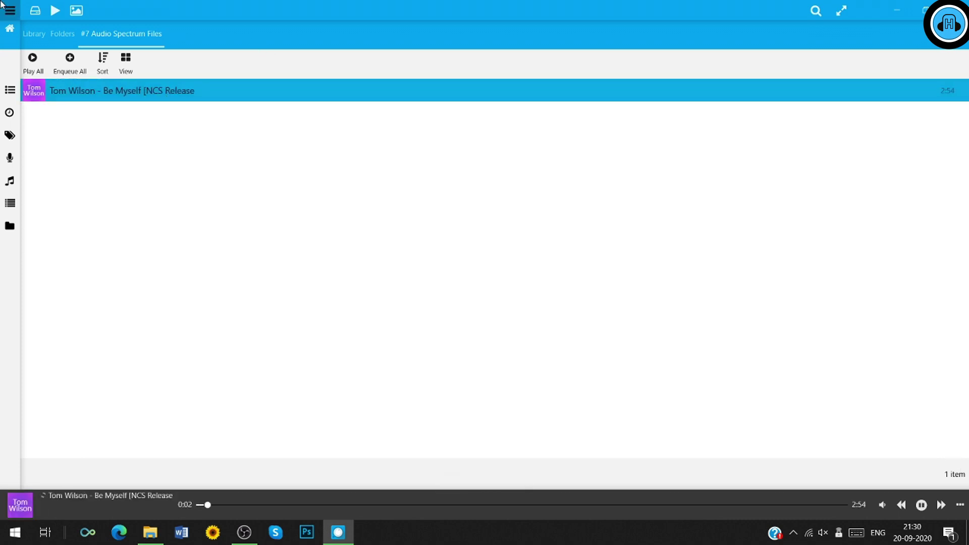
Unmute the system sound while Tom Wilson - Be Myself plays, then pause it
{"action": "key", "text": "XF86AudioRaiseVolume"}
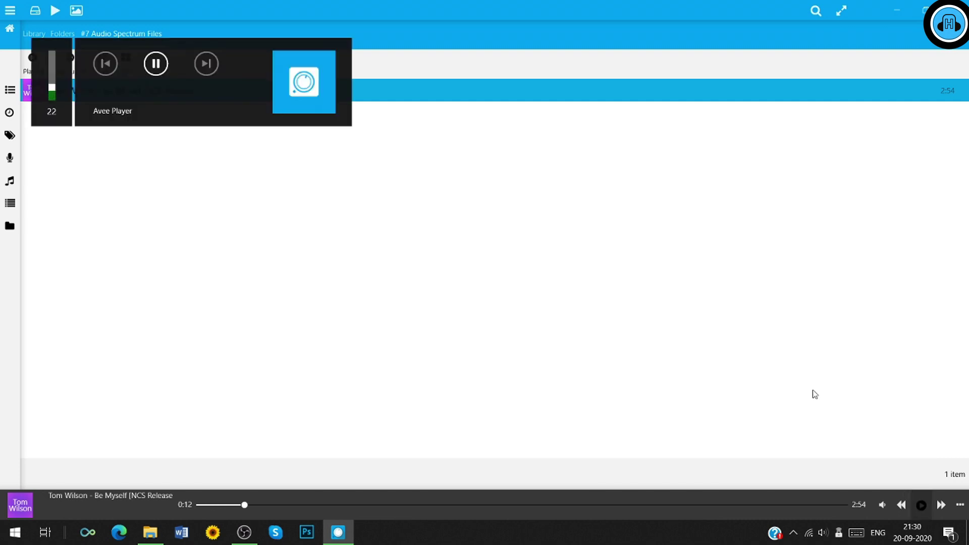
{"action": "key", "text": "XF86AudioPlay"}
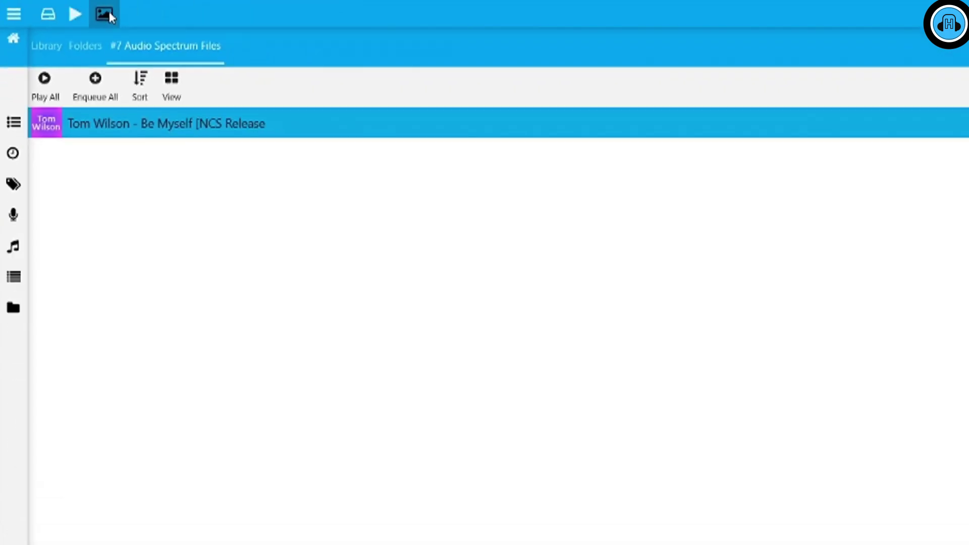
Play the track in the full-window visualizer, pause around 0:39, and open the layer editor
{"action": "left_click", "coordinate": [309, 42]}
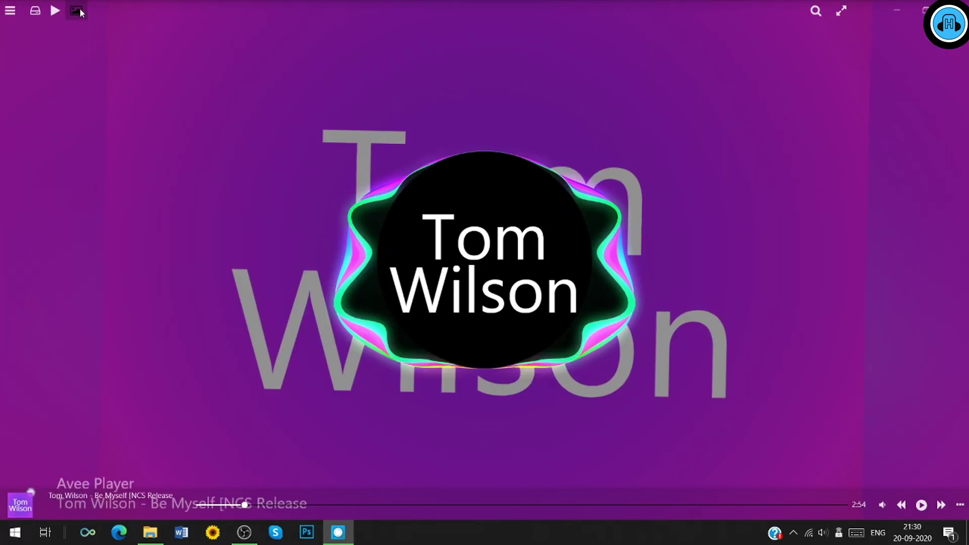
{"action": "left_click", "coordinate": [920, 513]}
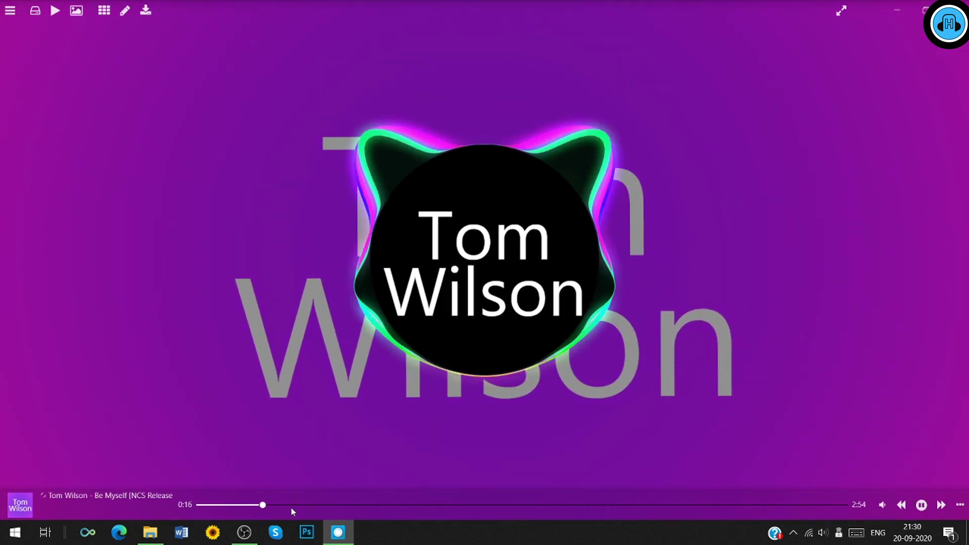
{"action": "left_click", "coordinate": [342, 505]}
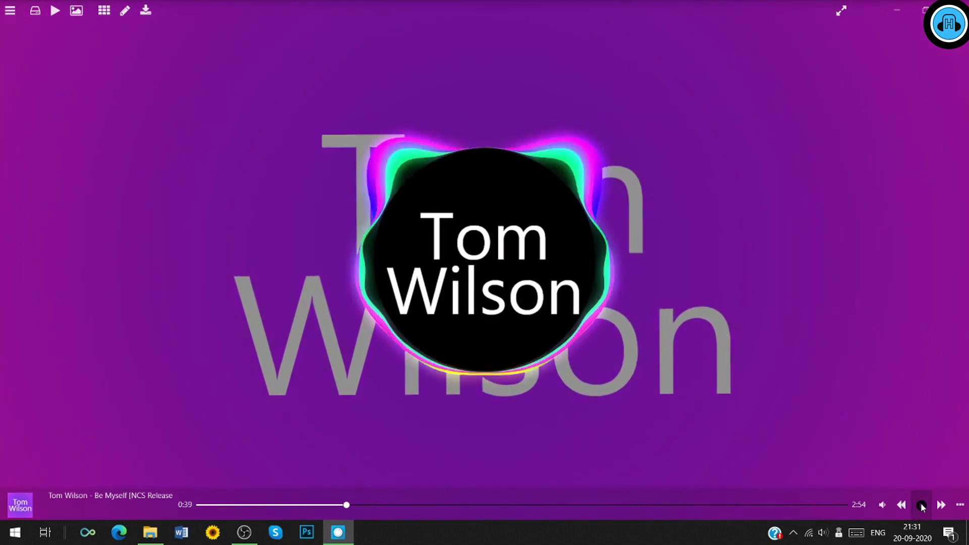
{"action": "left_click", "coordinate": [922, 506]}
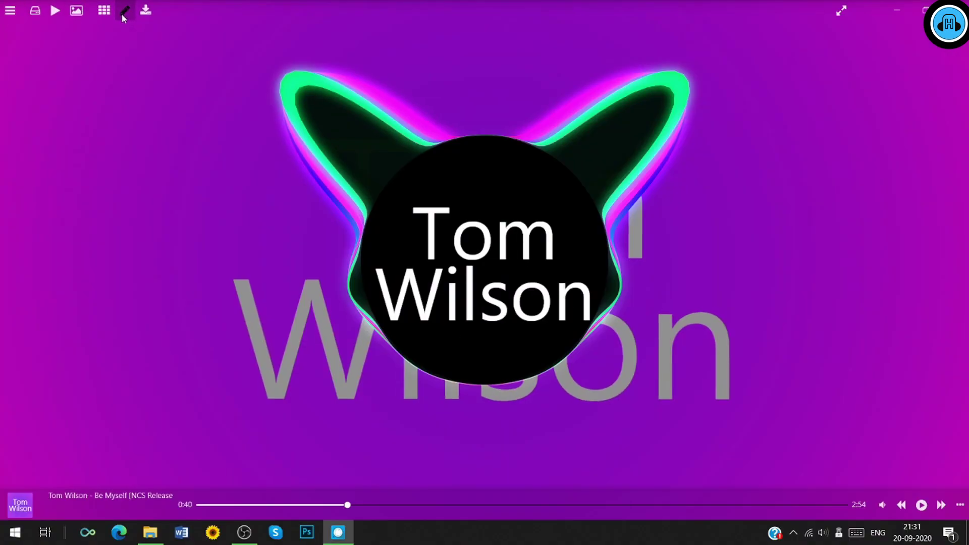
{"action": "left_click", "coordinate": [490, 60]}
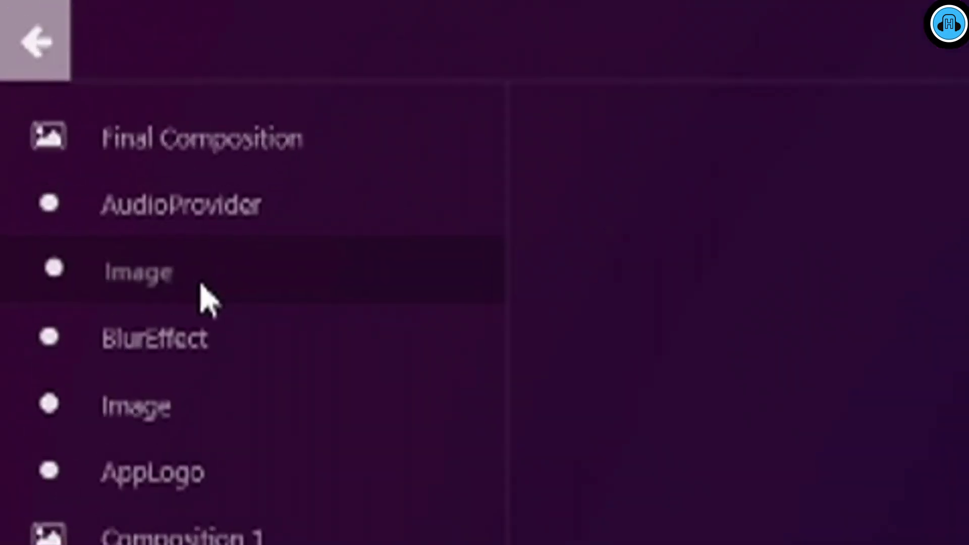
Set the first Image layer's custom image to wall.jpg
{"action": "left_click", "coordinate": [201, 285]}
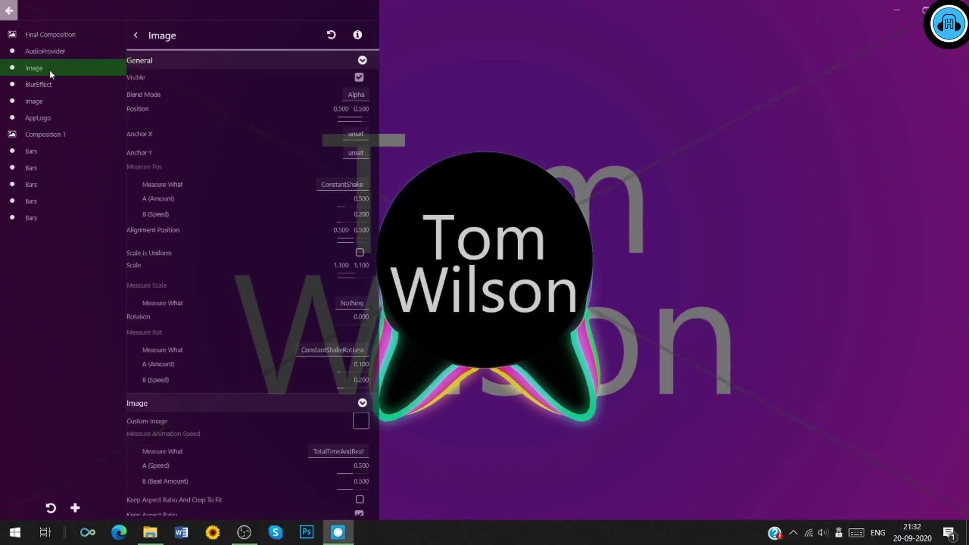
{"action": "left_click", "coordinate": [364, 422]}
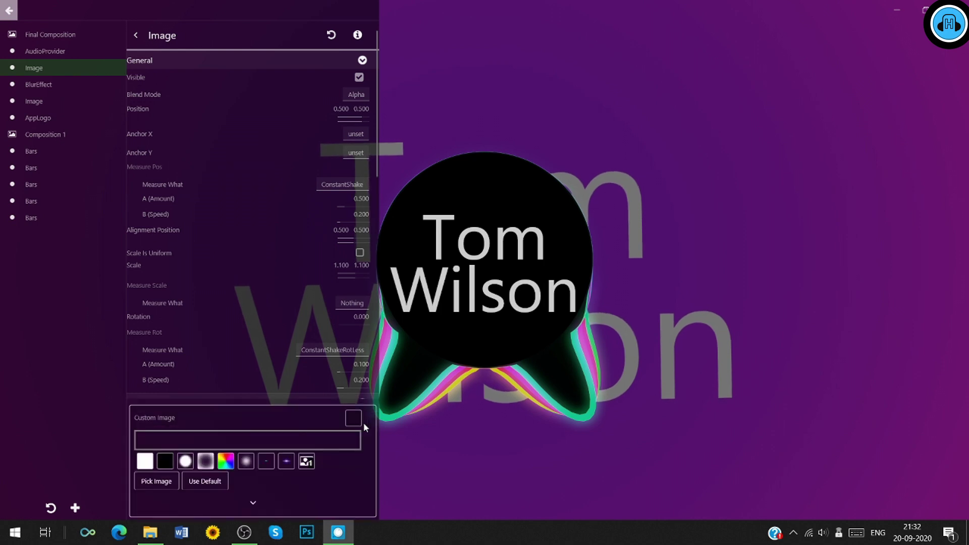
{"action": "left_click", "coordinate": [156, 480]}
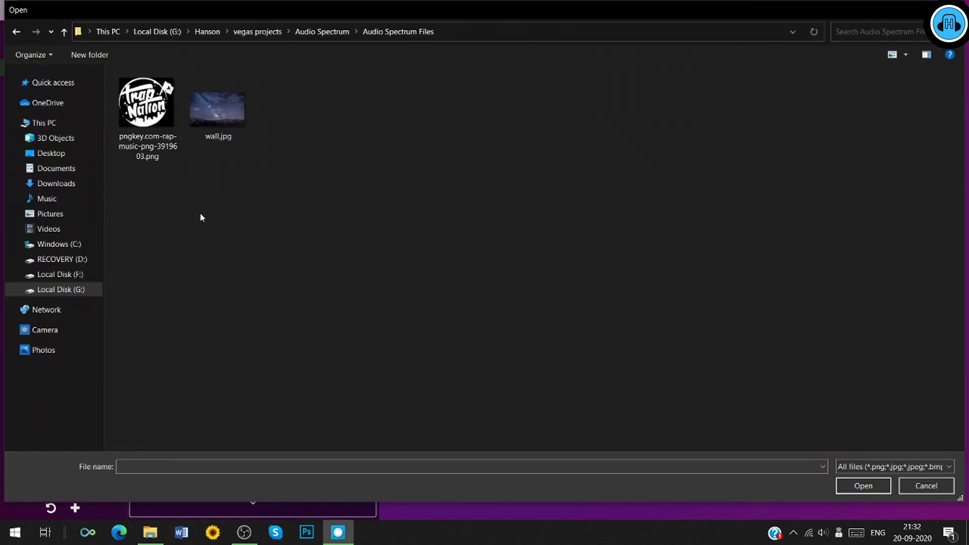
{"action": "left_click", "coordinate": [215, 141]}
{"action": "double_click", "coordinate": [215, 141]}
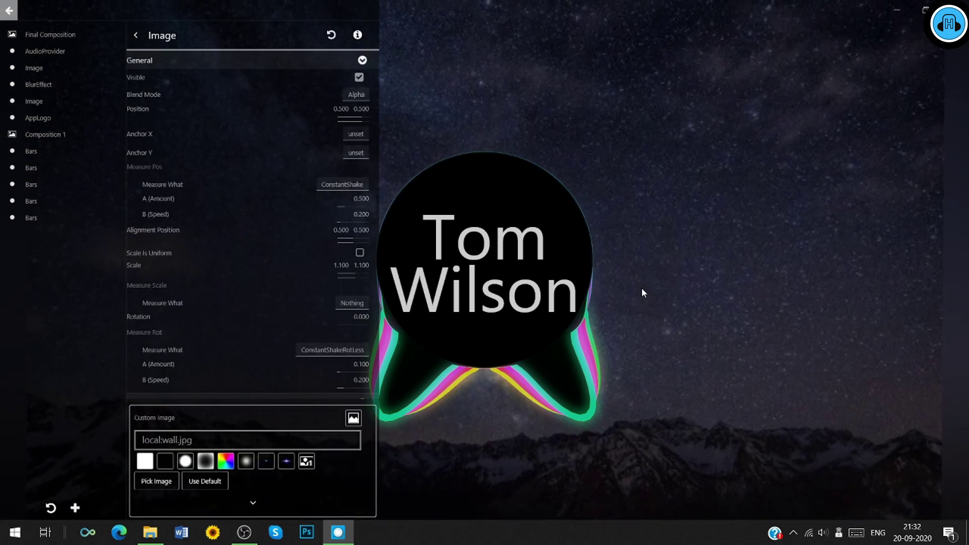
Close the editor and replay the track from the start
{"action": "left_click", "coordinate": [643, 293]}
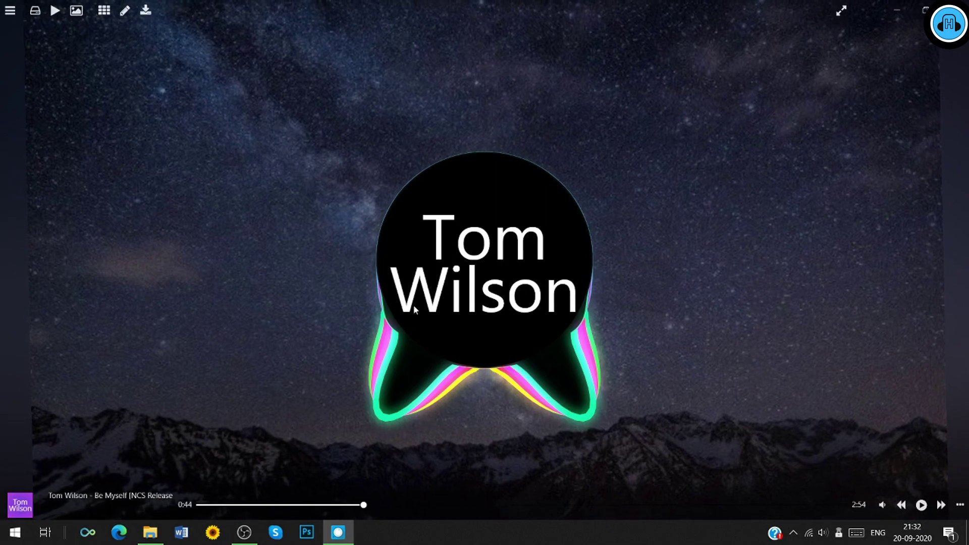
{"action": "left_click", "coordinate": [206, 505]}
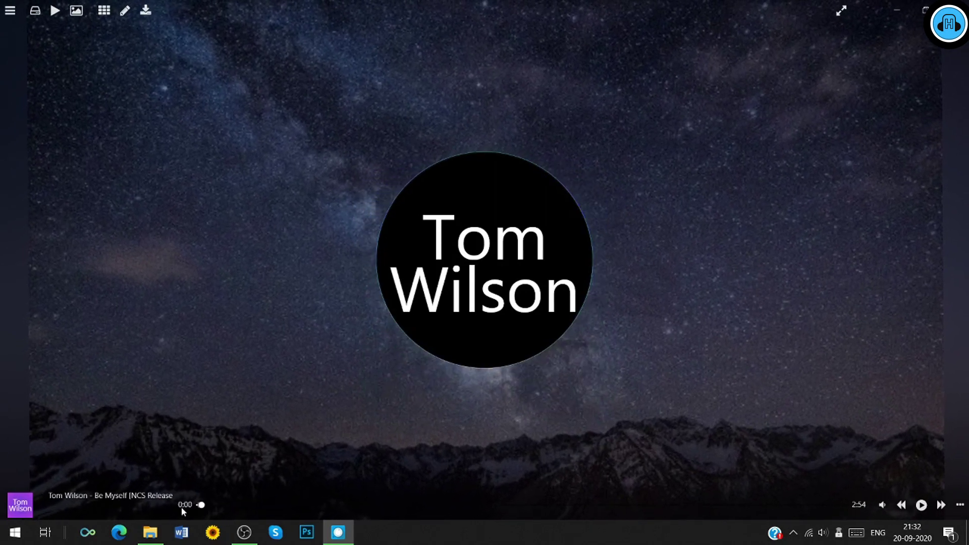
{"action": "left_click", "coordinate": [922, 515]}
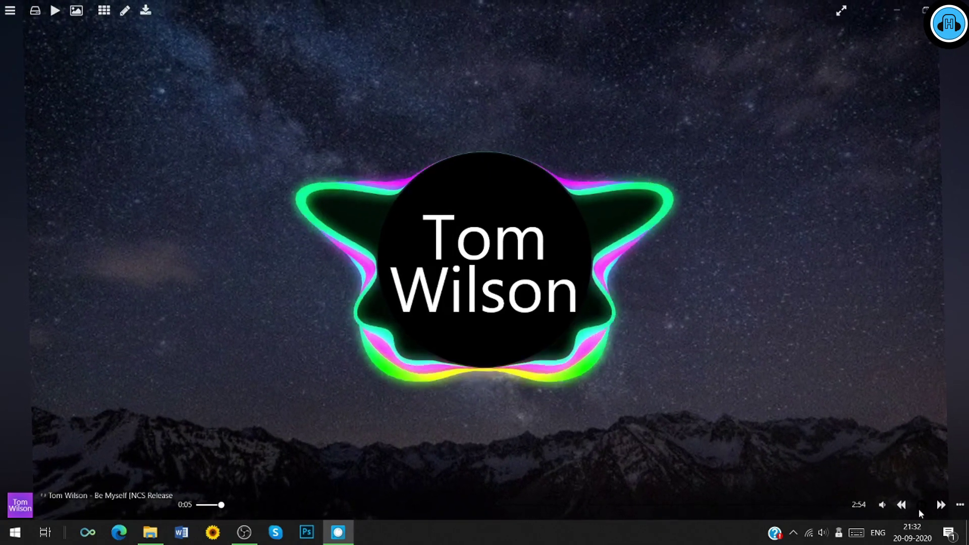
Load the Trap Nation logo file into the second Image layer and view it
{"action": "left_click", "coordinate": [125, 10]}
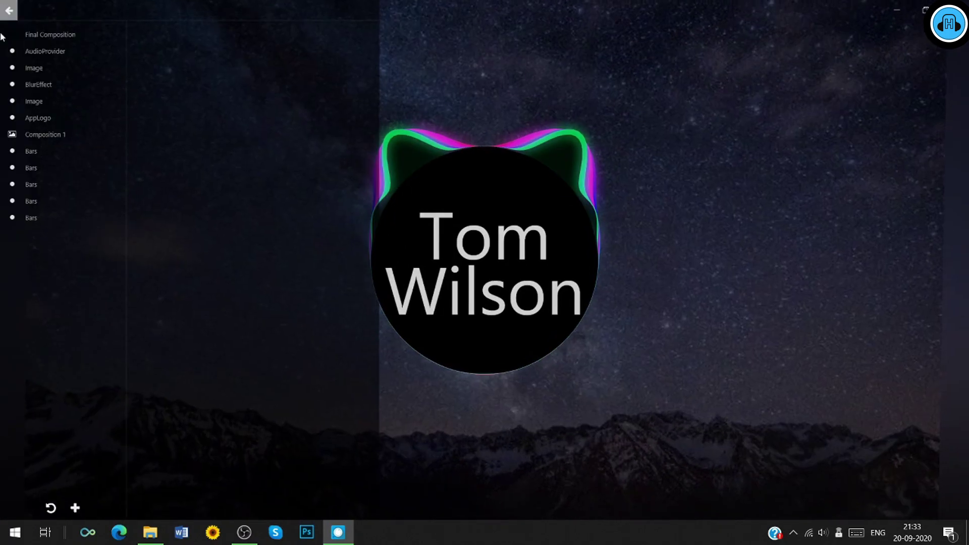
{"action": "left_click", "coordinate": [35, 101]}
{"action": "left_click", "coordinate": [359, 388]}
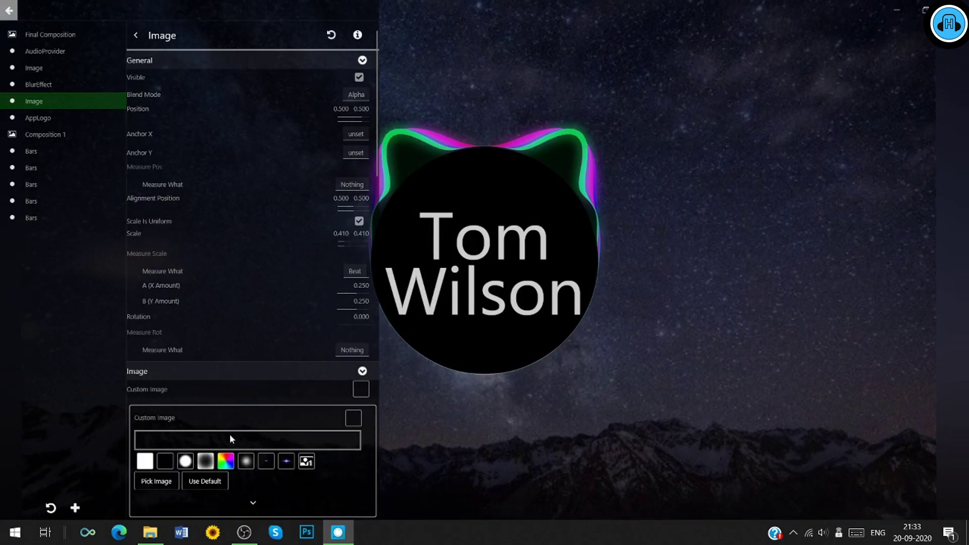
{"action": "left_click", "coordinate": [155, 480]}
{"action": "double_click", "coordinate": [152, 154]}
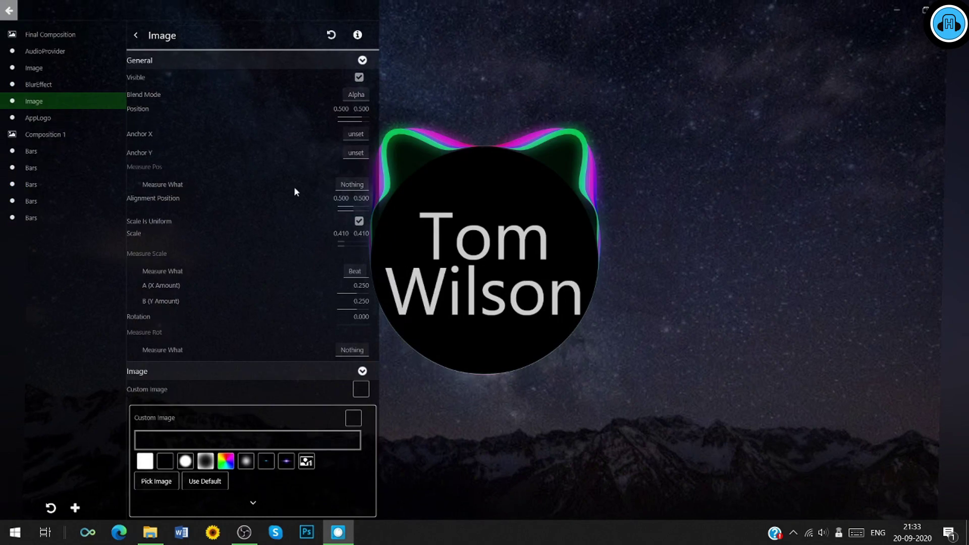
{"action": "left_click", "coordinate": [512, 308]}
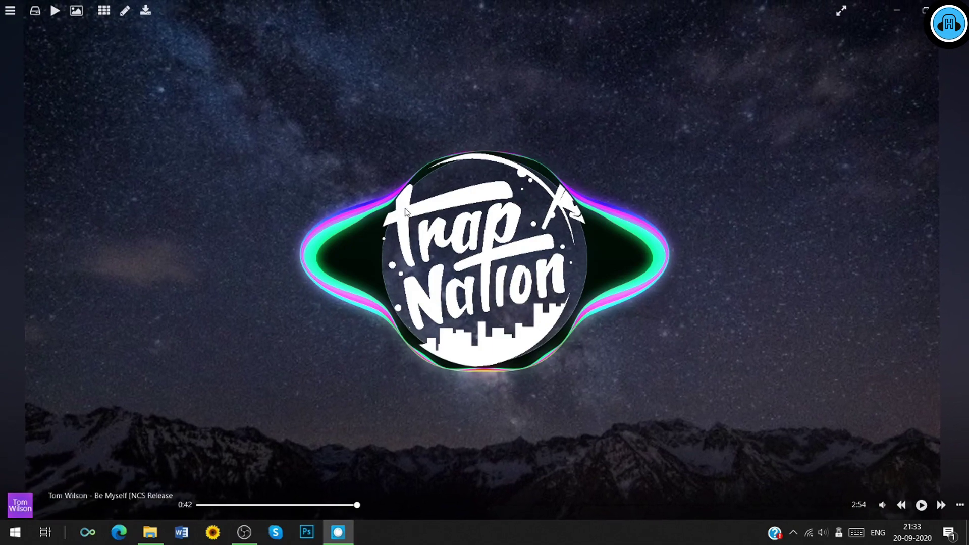
Change the logo layer's custom image to plain black (internalres:black)
{"action": "left_click", "coordinate": [126, 15]}
{"action": "left_click", "coordinate": [48, 102]}
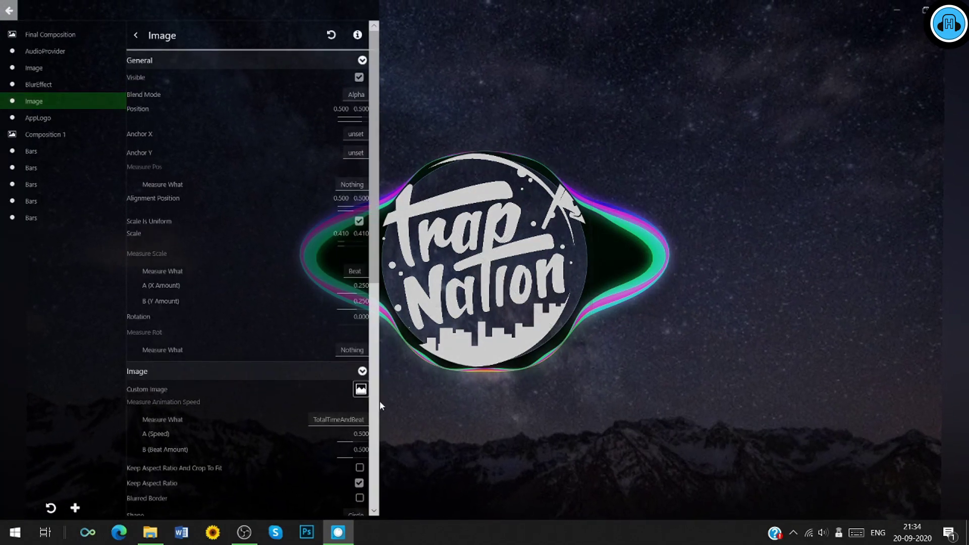
{"action": "left_click", "coordinate": [358, 391]}
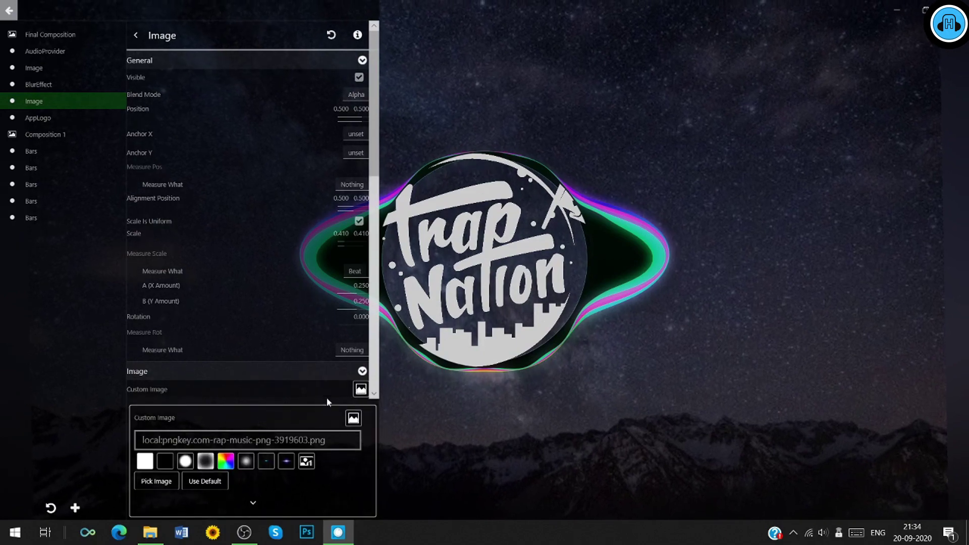
{"action": "left_click", "coordinate": [165, 462]}
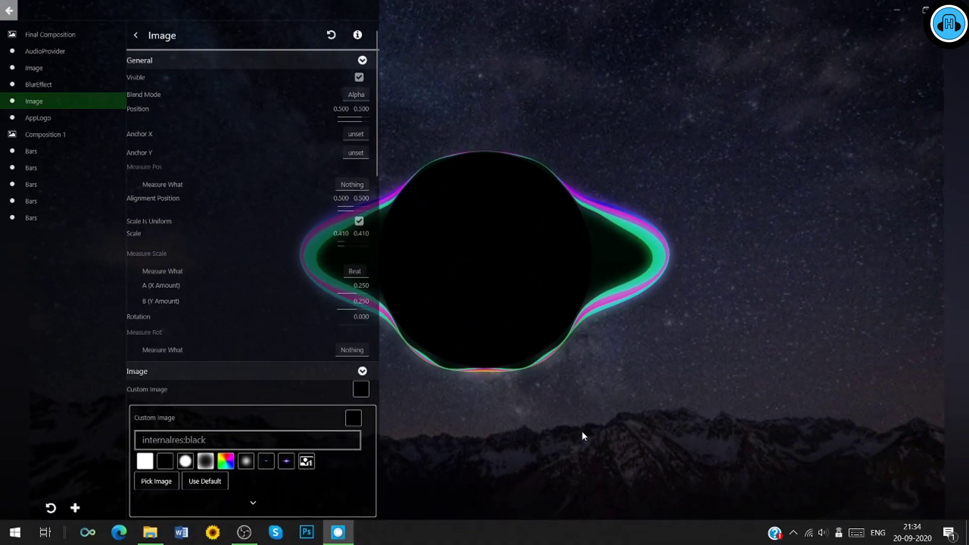
{"action": "left_click", "coordinate": [367, 302]}
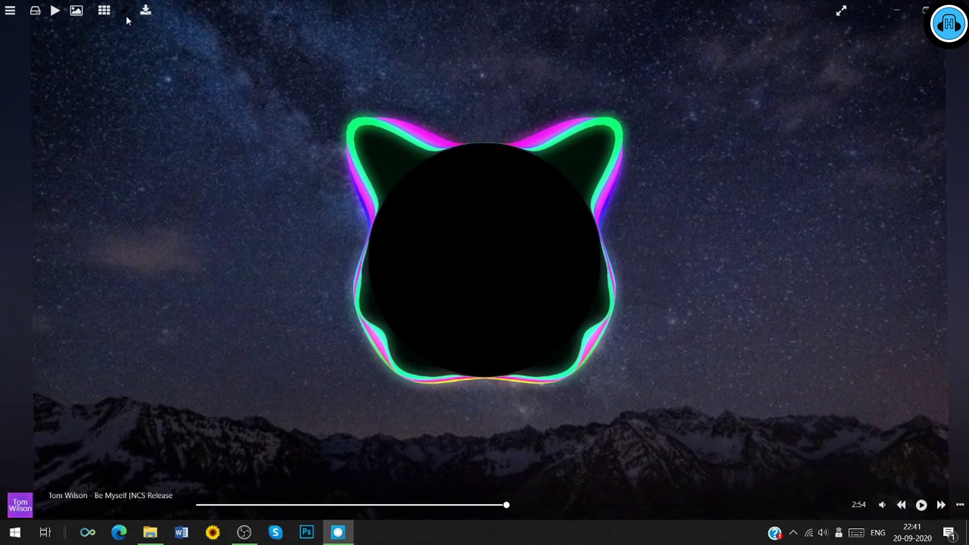
Untick Visible on the AppLogo layer to hide the logo, then bring up Export to video file
{"action": "left_click", "coordinate": [126, 16]}
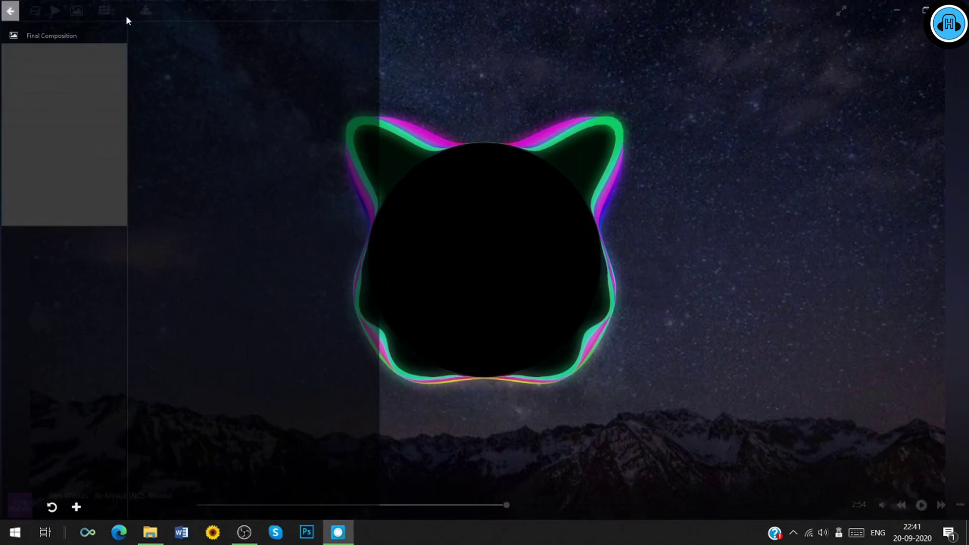
{"action": "left_click", "coordinate": [61, 118]}
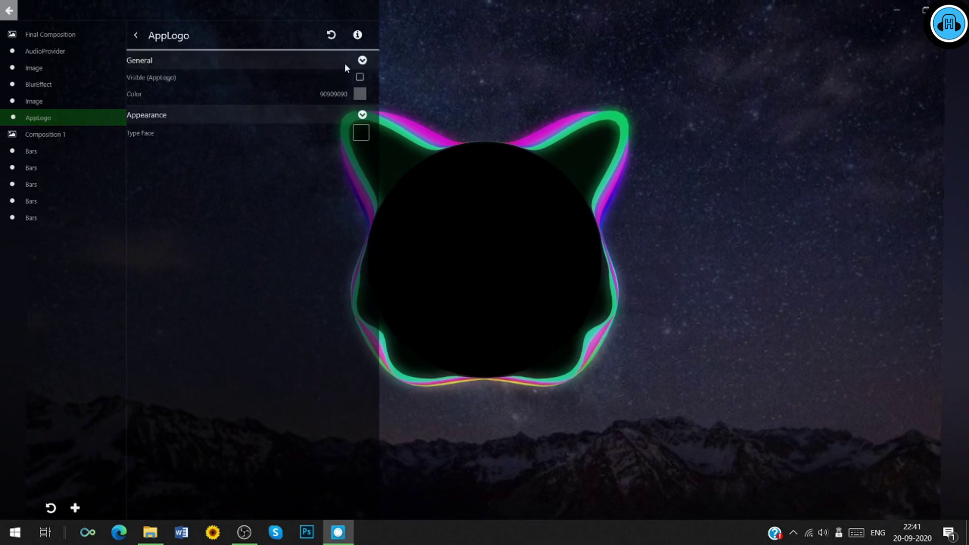
{"action": "left_click", "coordinate": [359, 92]}
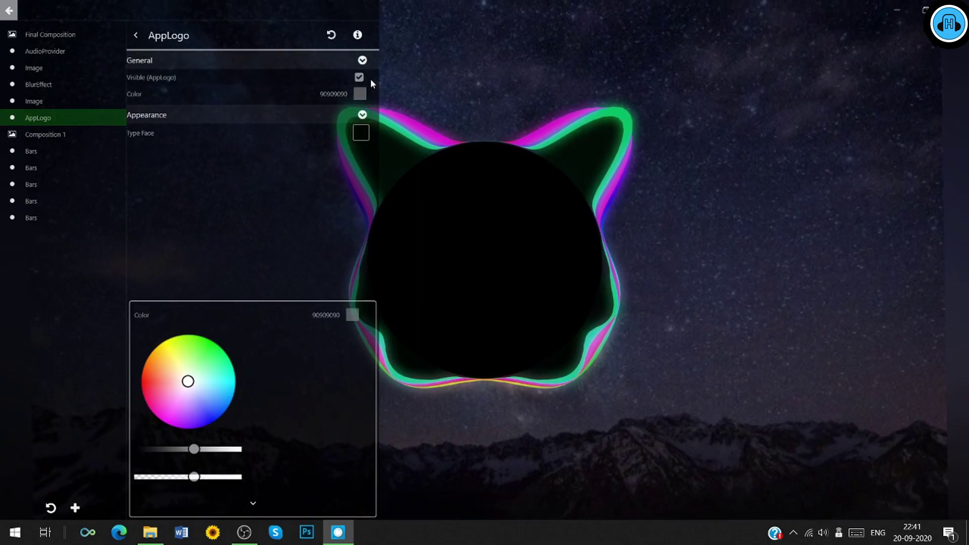
{"action": "left_click", "coordinate": [360, 78]}
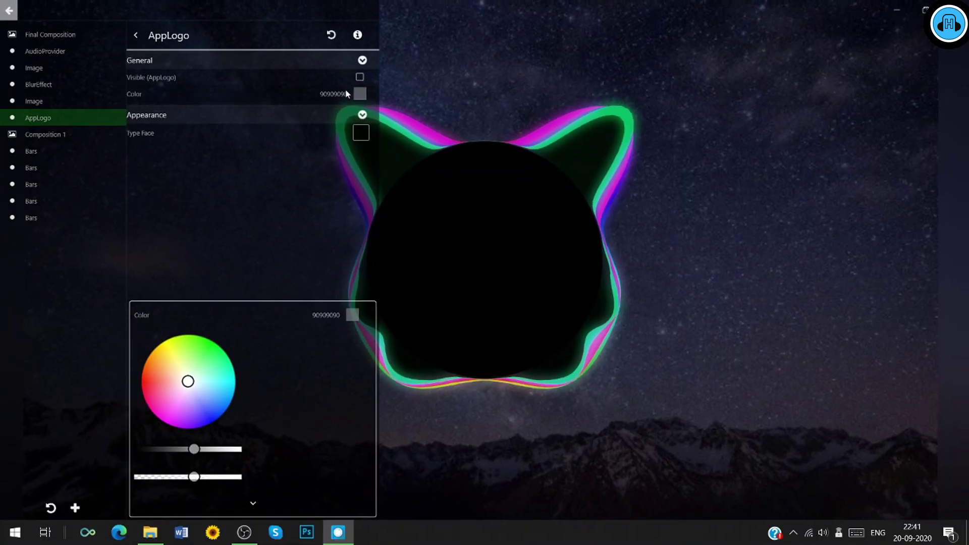
{"action": "left_click", "coordinate": [551, 171]}
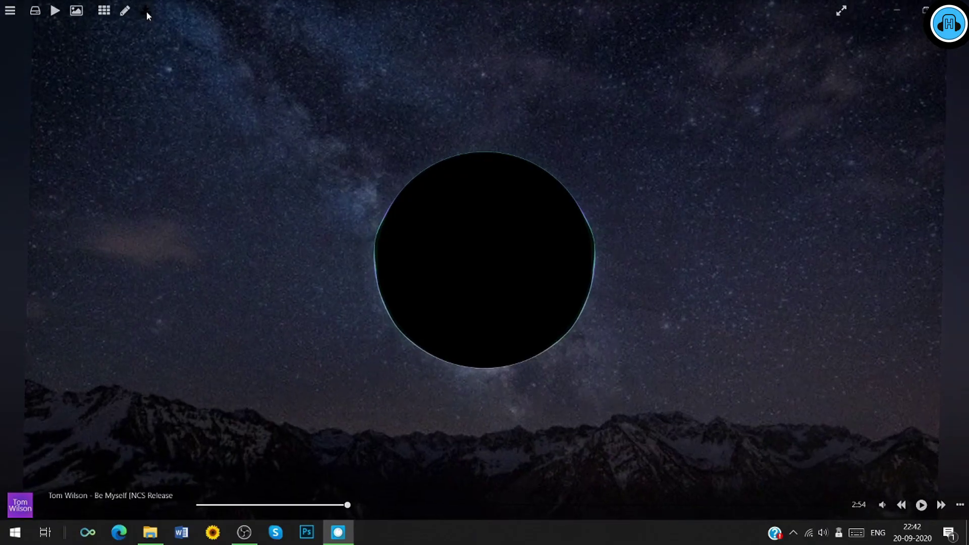
{"action": "left_click", "coordinate": [526, 143]}
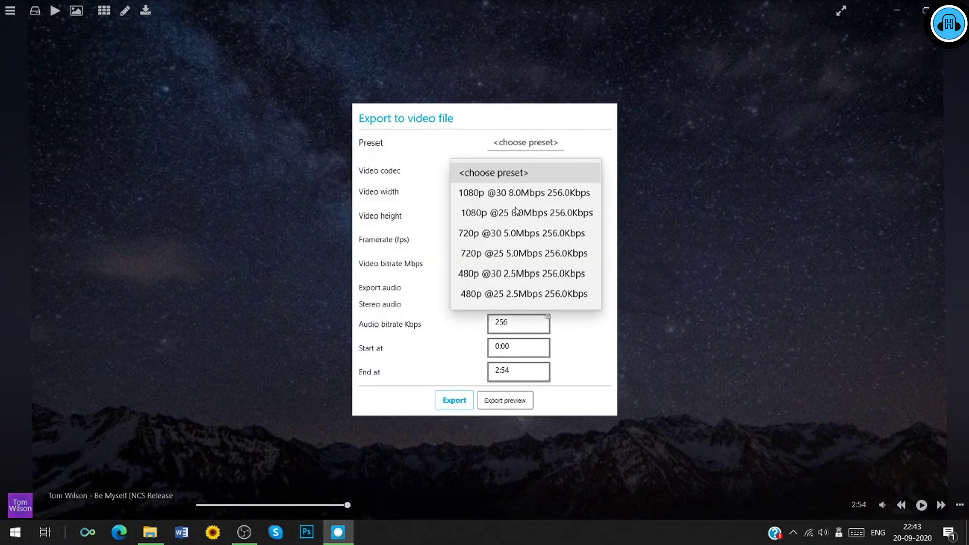
{"action": "left_click", "coordinate": [515, 255]}
{"action": "left_click", "coordinate": [463, 396]}
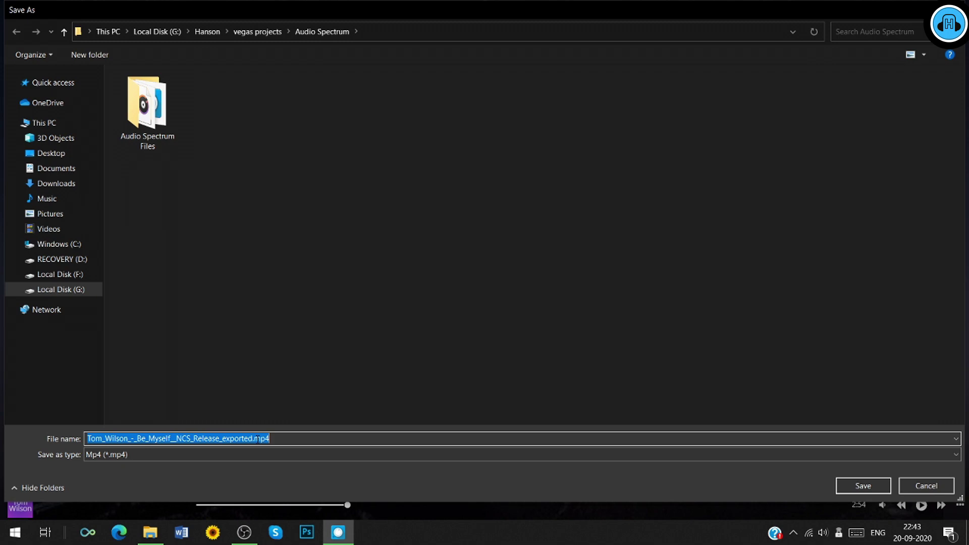
{"action": "left_click", "coordinate": [257, 439]}
{"action": "key", "text": "BackSpace"}
{"action": "key", "text": "BackSpace"}
{"action": "key", "text": "BackSpace"}
{"action": "key", "text": "BackSpace"}
{"action": "key", "text": "BackSpace"}
{"action": "key", "text": "BackSpace"}
{"action": "key", "text": "BackSpace"}
{"action": "key", "text": "BackSpace"}
{"action": "key", "text": "BackSpace"}
{"action": "left_click", "coordinate": [888, 483]}
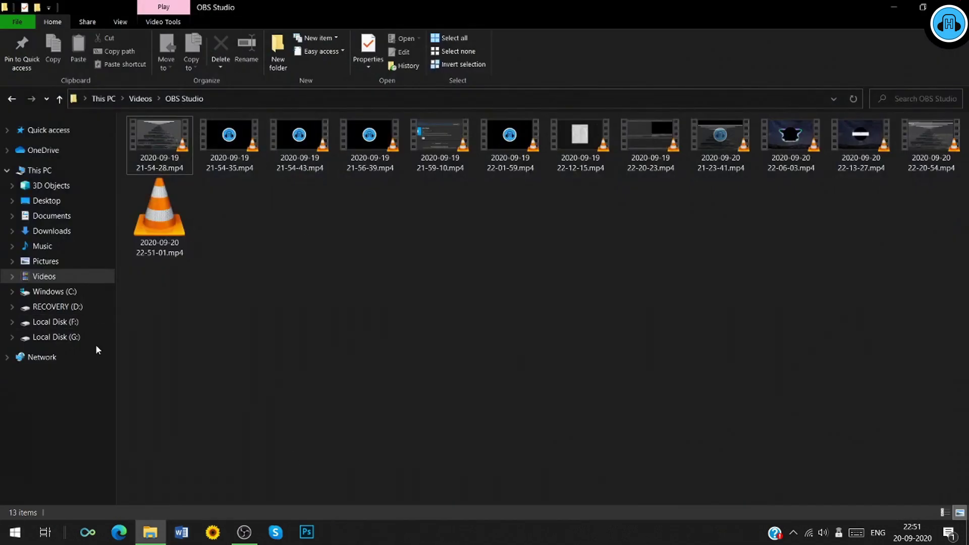
Open the exported MP4 from G:\Hanson\vegas projects\Audio Spectrum
{"action": "left_click", "coordinate": [96, 337]}
{"action": "double_click", "coordinate": [919, 147]}
{"action": "double_click", "coordinate": [918, 328]}
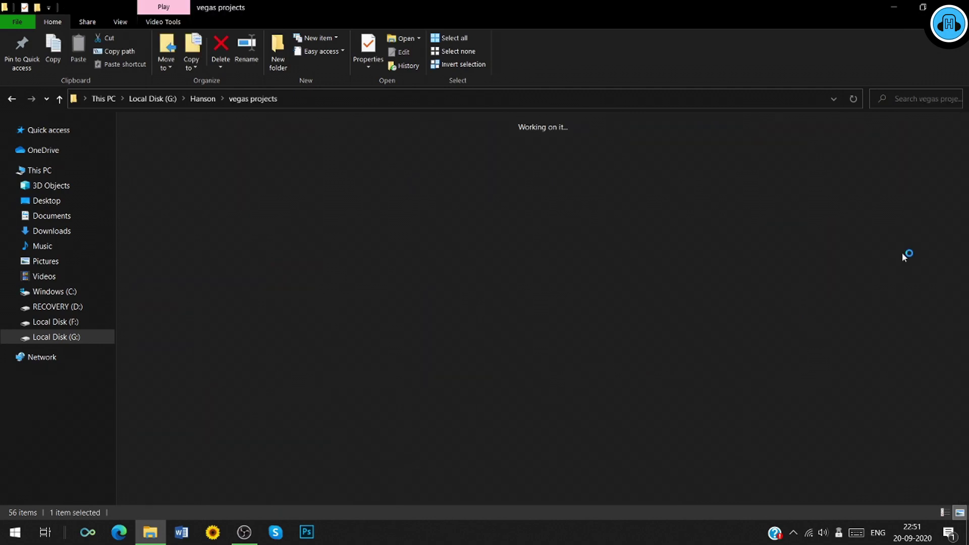
{"action": "double_click", "coordinate": [373, 270]}
{"action": "double_click", "coordinate": [300, 167]}
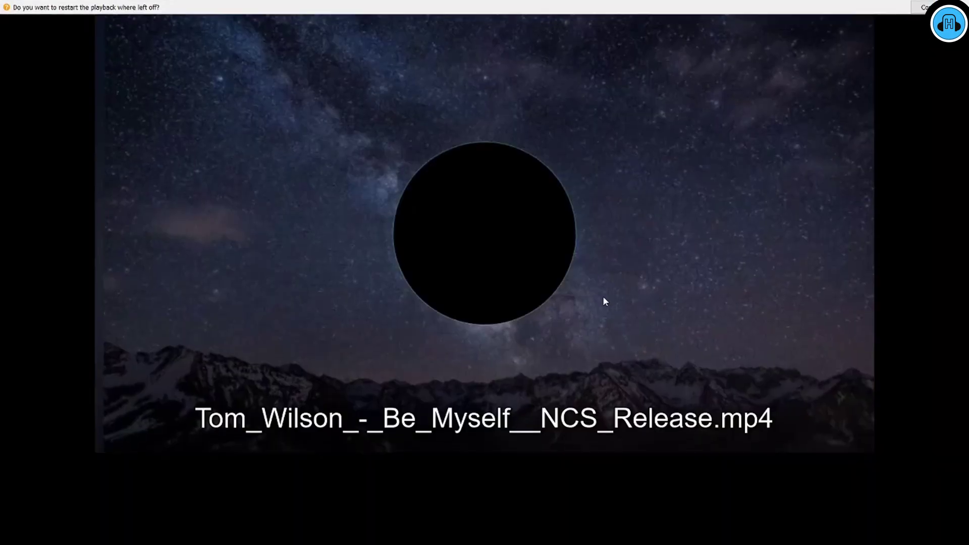
Watch the exported video fullscreen in VLC, checking around 00:10 and near 02:45
{"action": "double_click", "coordinate": [603, 296]}
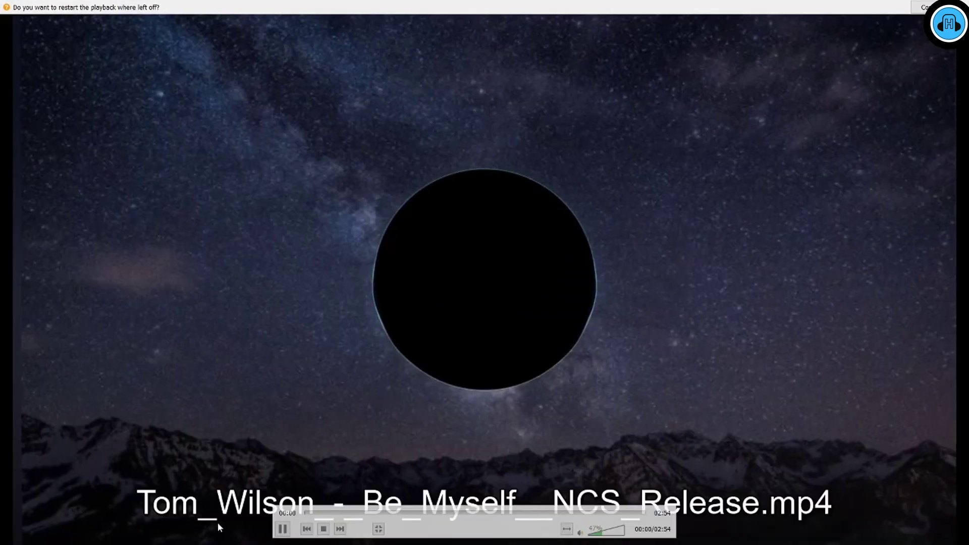
{"action": "left_click", "coordinate": [320, 514]}
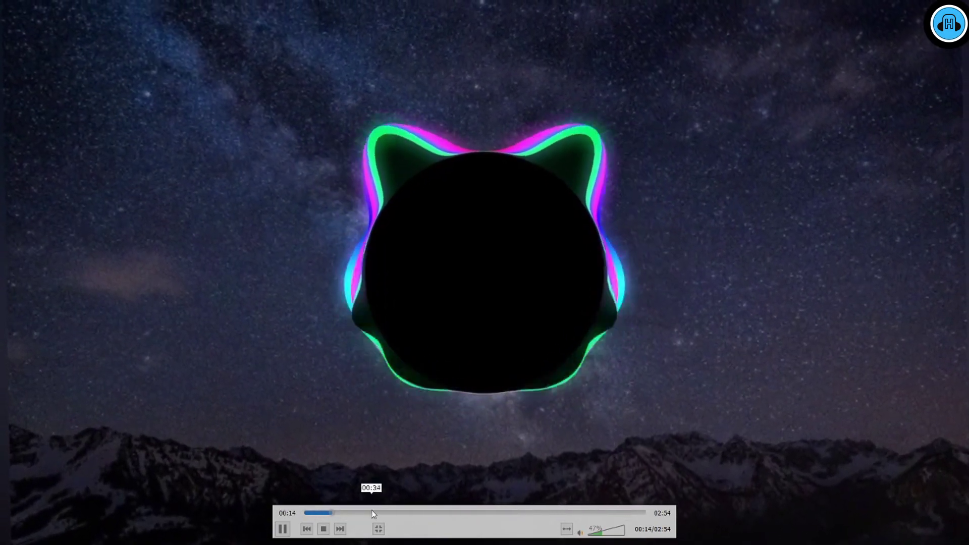
{"action": "left_click_drag", "start_coordinate": [372, 514], "coordinate": [633, 520]}
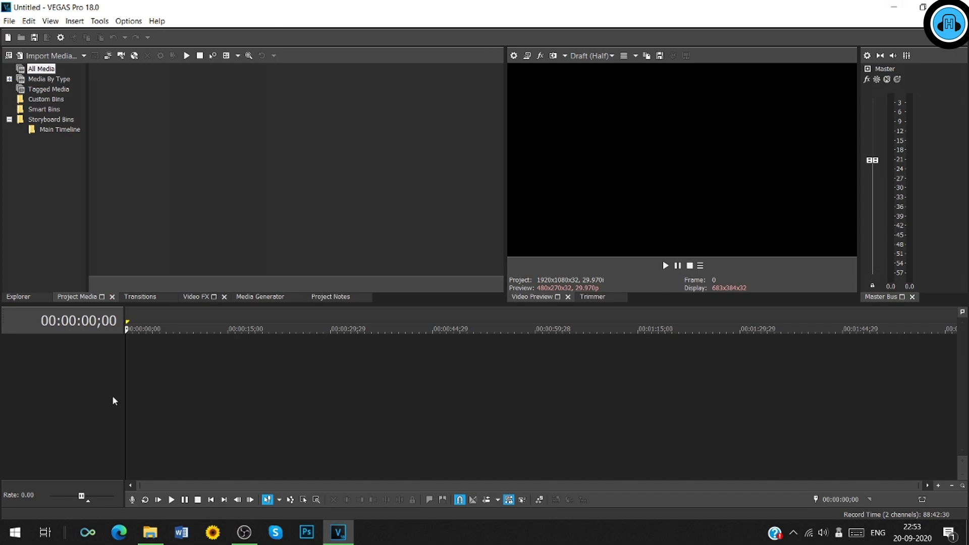
Drag the exported MP4 from File Explorer into the VEGAS Pro project media
{"action": "left_click", "coordinate": [157, 534]}
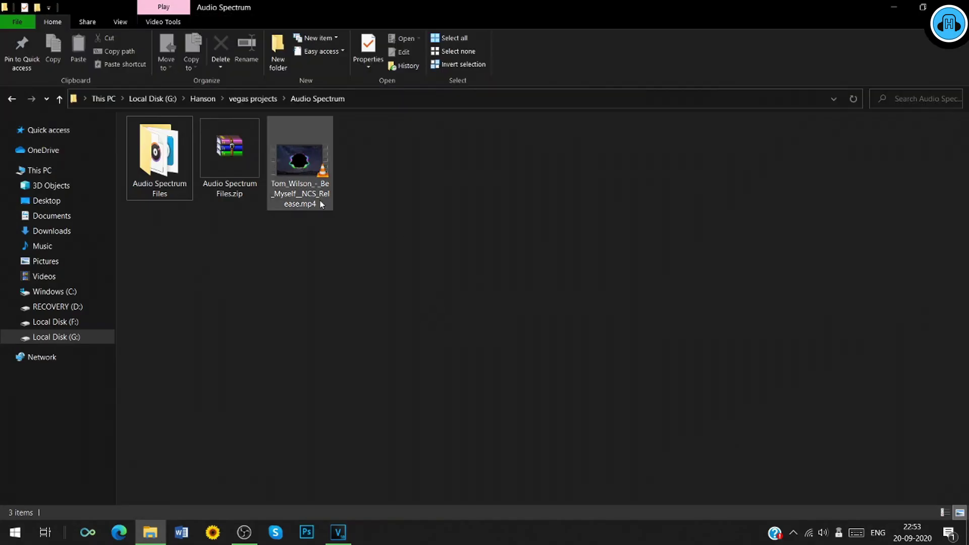
{"action": "left_click", "coordinate": [317, 199]}
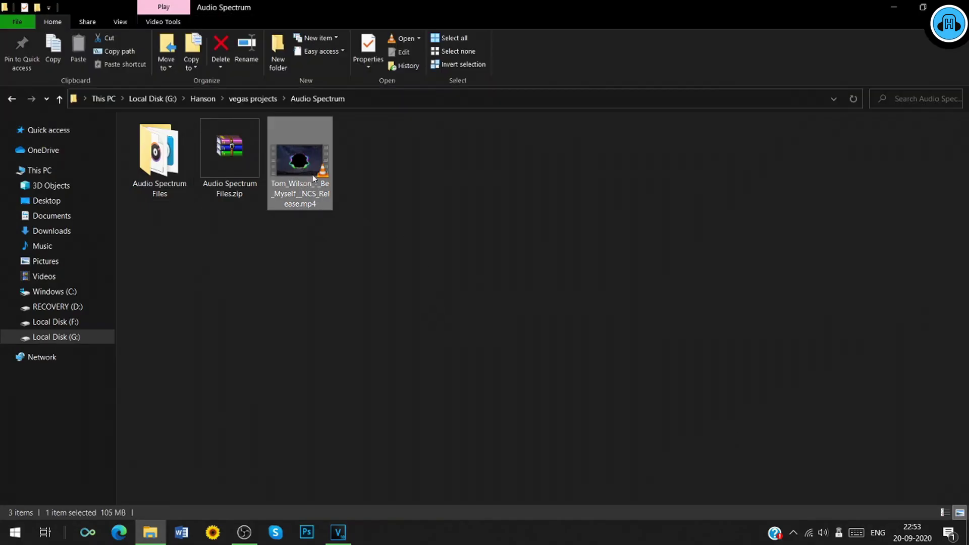
{"action": "left_click_drag", "start_coordinate": [314, 177], "coordinate": [311, 158]}
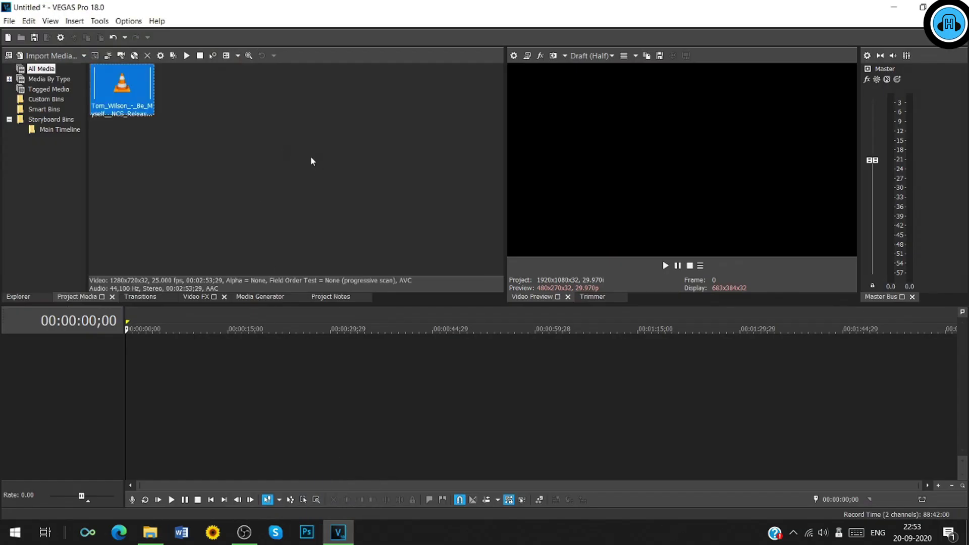
Add the Trap Nation logo PNG from Audio Spectrum Files, and place the video clip on the timeline
{"action": "left_click", "coordinate": [150, 532]}
{"action": "double_click", "coordinate": [189, 166]}
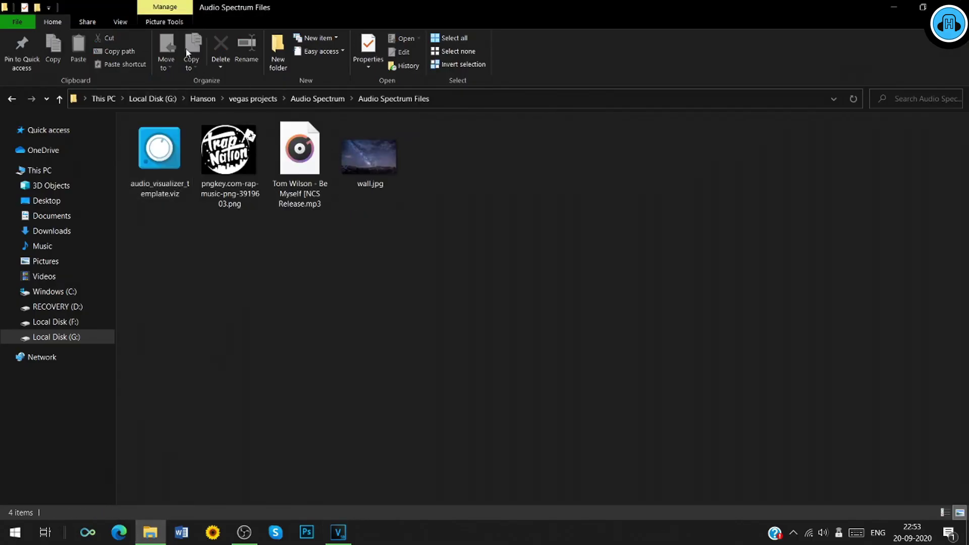
{"action": "left_click", "coordinate": [226, 192]}
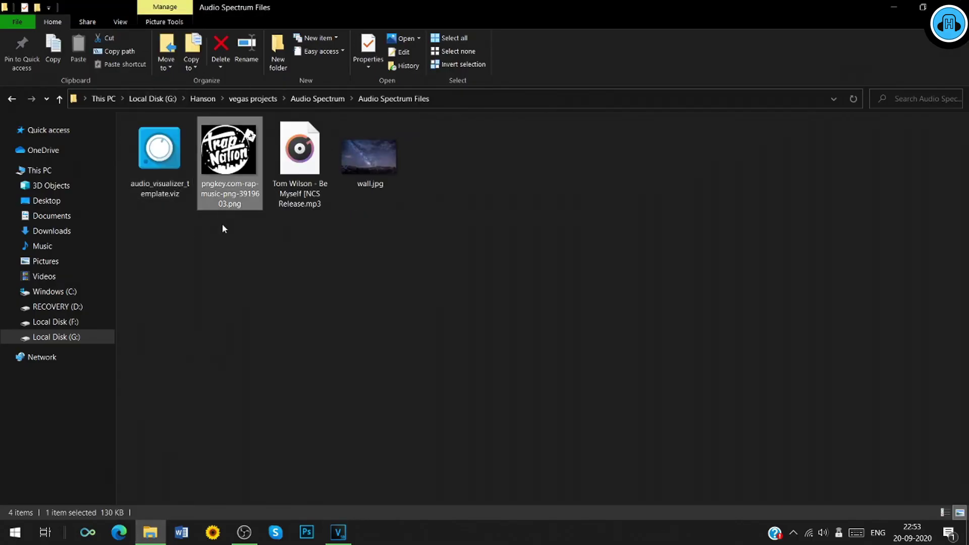
{"action": "left_click_drag", "start_coordinate": [243, 185], "coordinate": [299, 123]}
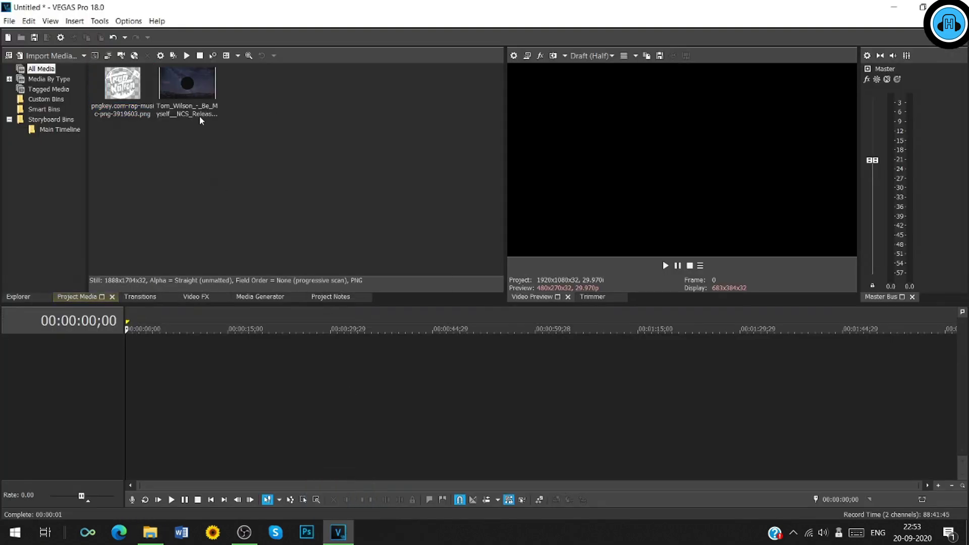
{"action": "left_click_drag", "start_coordinate": [201, 115], "coordinate": [130, 376]}
Keep the current project settings and play through the spectrum clip, checking around 44 seconds
{"action": "left_click", "coordinate": [587, 220]}
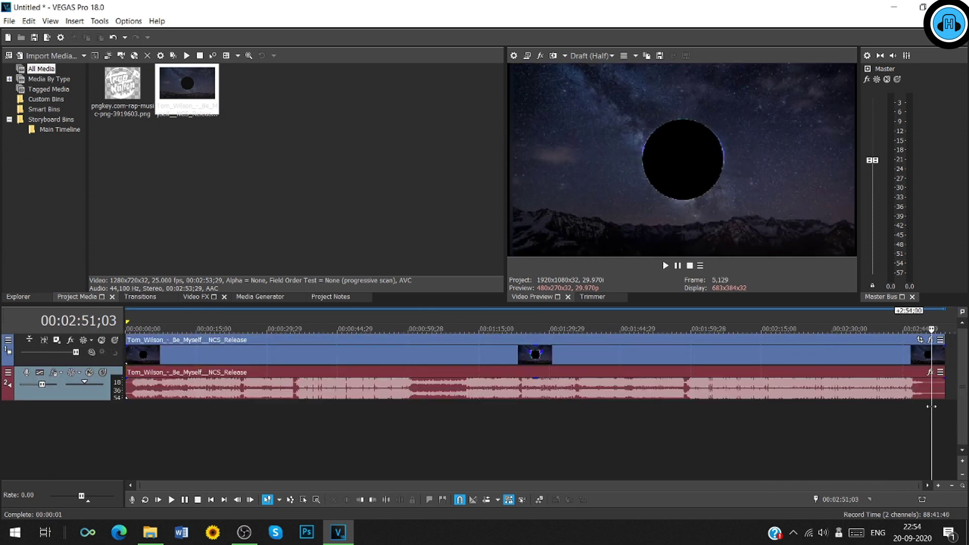
{"action": "key", "text": "space"}
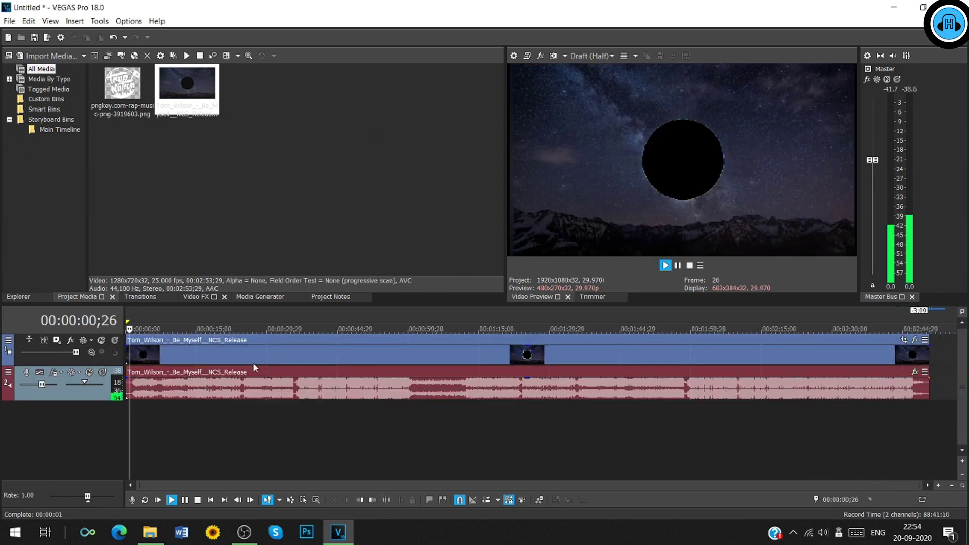
{"action": "left_click", "coordinate": [678, 266]}
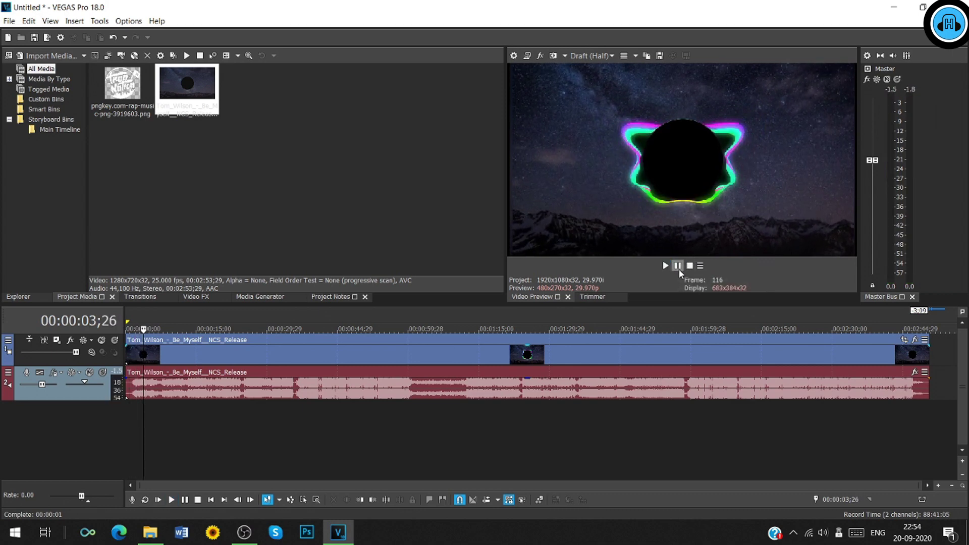
{"action": "left_click", "coordinate": [679, 269]}
{"action": "left_click", "coordinate": [335, 435]}
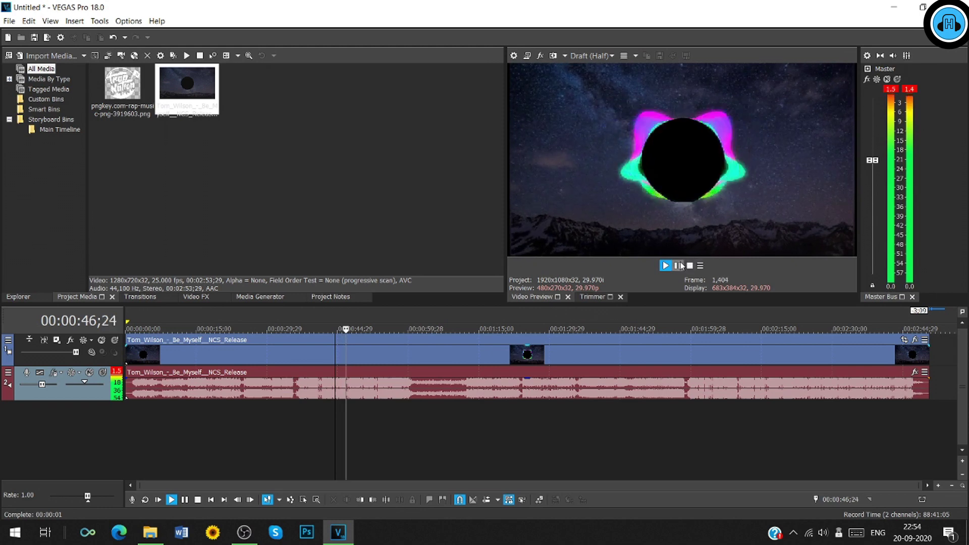
{"action": "left_click", "coordinate": [679, 266]}
{"action": "left_click", "coordinate": [127, 418]}
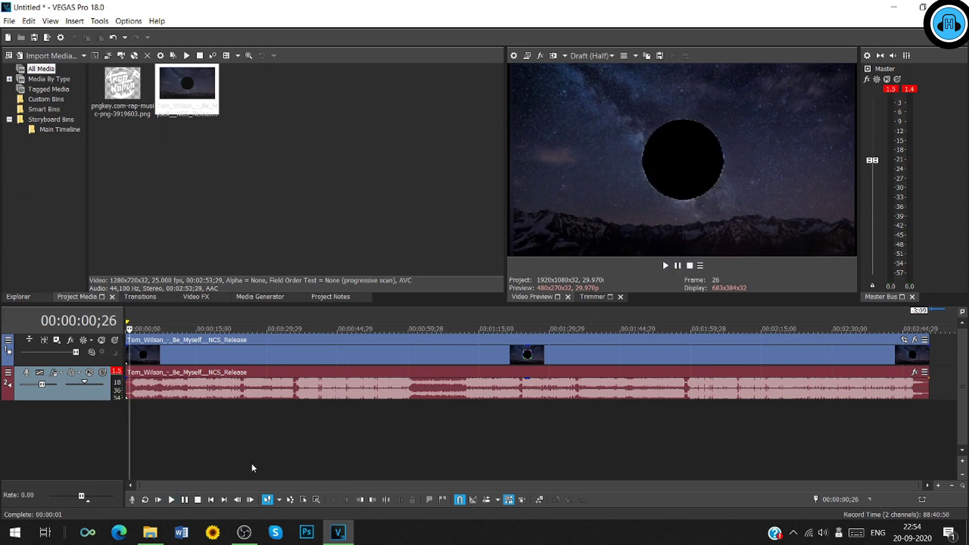
Insert an empty video track at the top and drag the logo PNG onto it
{"action": "left_click", "coordinate": [59, 362]}
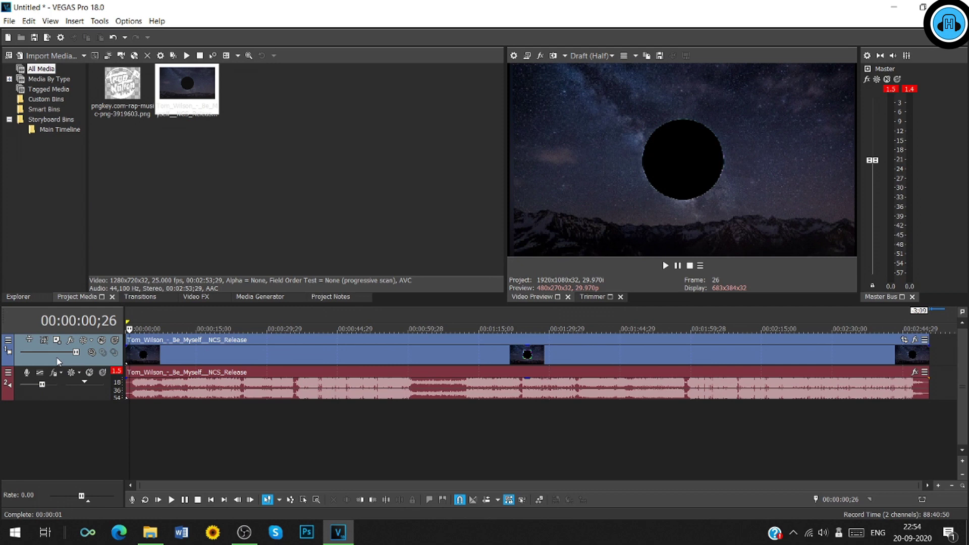
{"action": "key", "text": "ctrl+shift+q"}
{"action": "left_click_drag", "start_coordinate": [123, 85], "coordinate": [930, 371]}
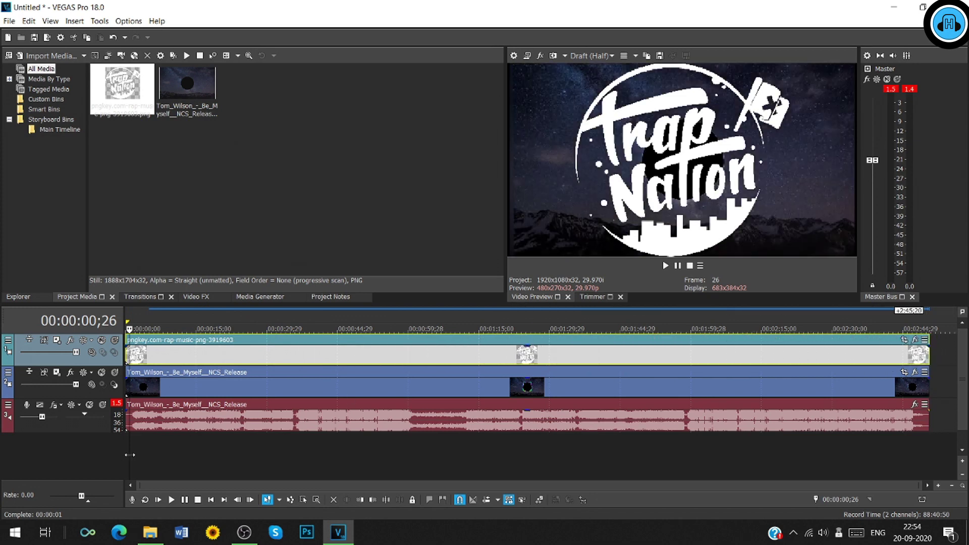
Mute the logo track and return the playhead to the start of the project
{"action": "left_click", "coordinate": [130, 455]}
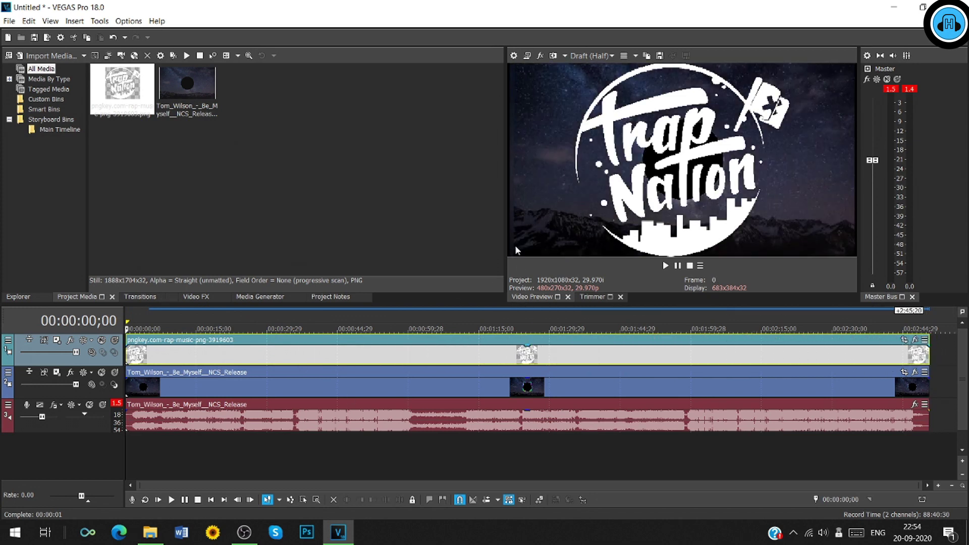
{"action": "left_click", "coordinate": [102, 340]}
{"action": "left_click", "coordinate": [143, 397]}
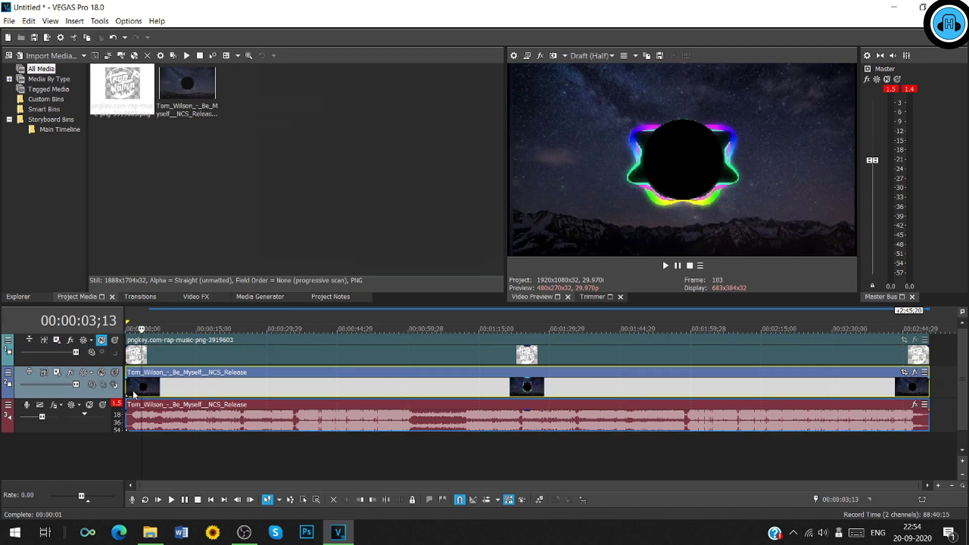
{"action": "left_click", "coordinate": [132, 394]}
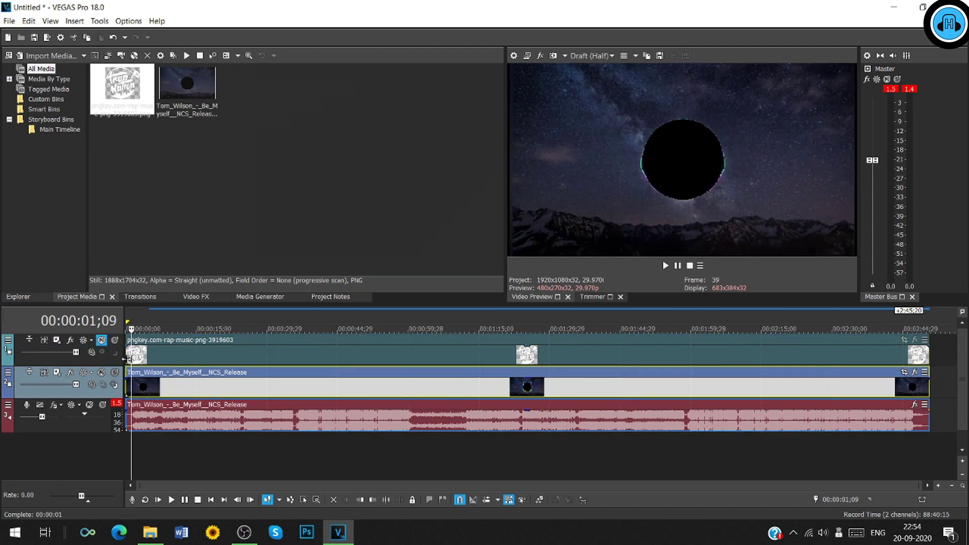
{"action": "key", "text": "ctrl+Home"}
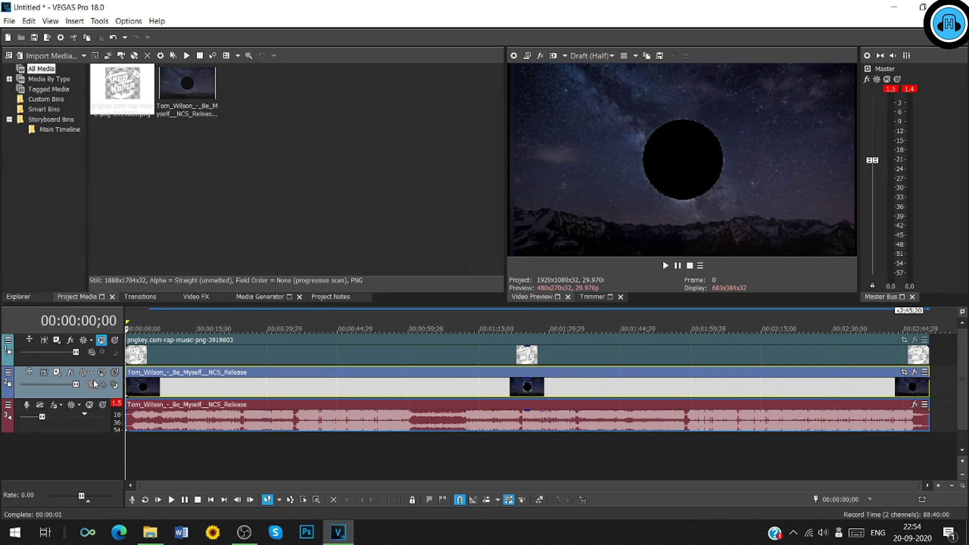
Use Track Motion to enlarge the spectrum video to about 2048×1152
{"action": "left_click", "coordinate": [57, 373]}
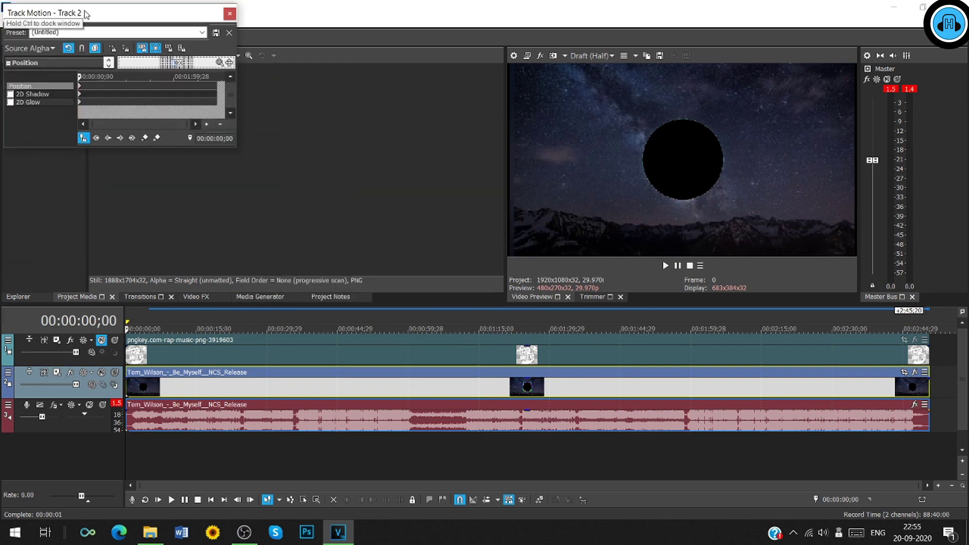
{"action": "left_click_drag", "start_coordinate": [236, 149], "coordinate": [365, 281]}
{"action": "left_click_drag", "start_coordinate": [303, 162], "coordinate": [310, 167]}
{"action": "left_click", "coordinate": [358, 15]}
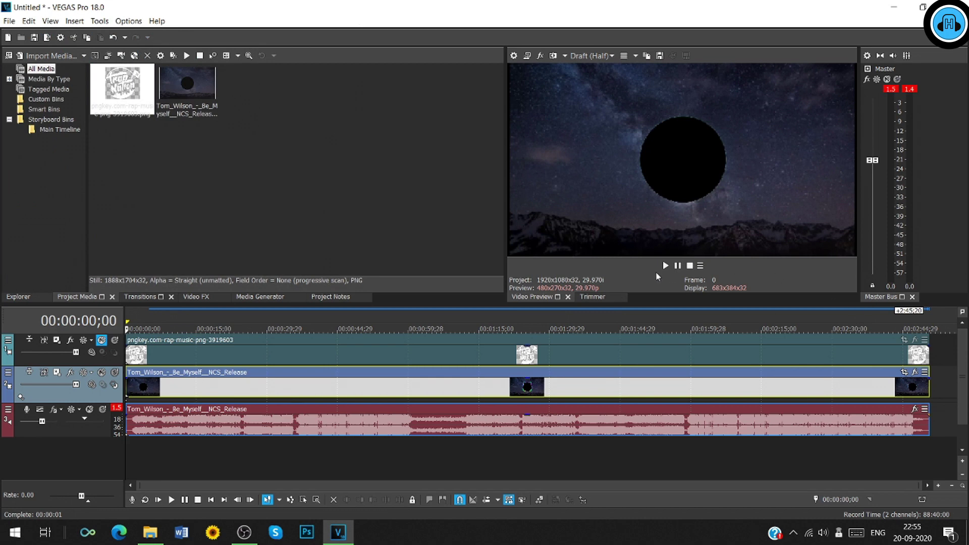
Play back the enlarged spectrum, stop, and unmute the logo track
{"action": "left_click", "coordinate": [666, 265]}
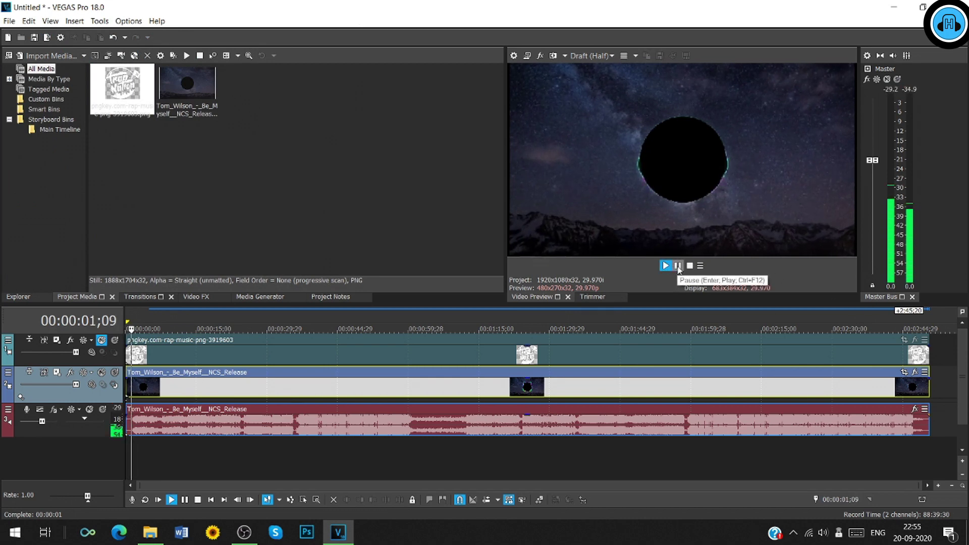
{"action": "key", "text": "space"}
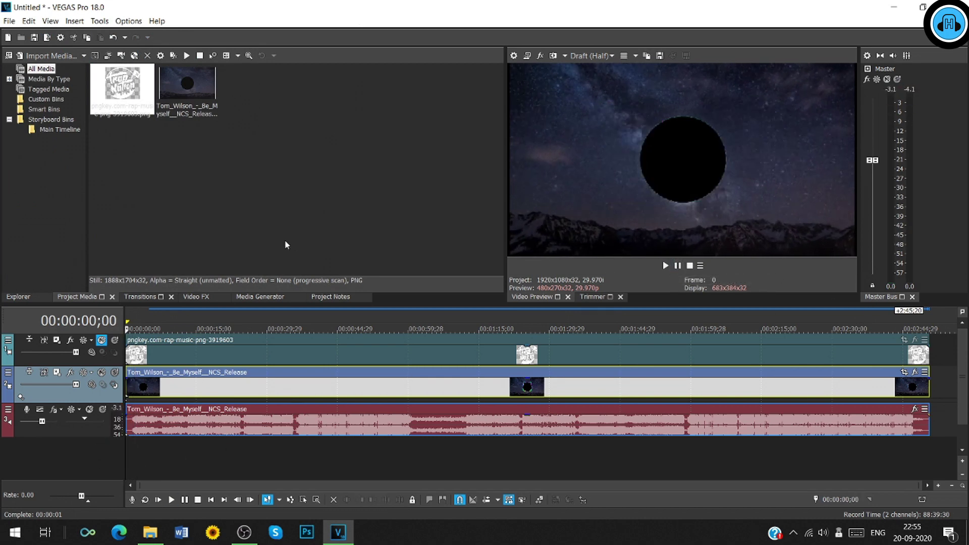
{"action": "left_click", "coordinate": [102, 340]}
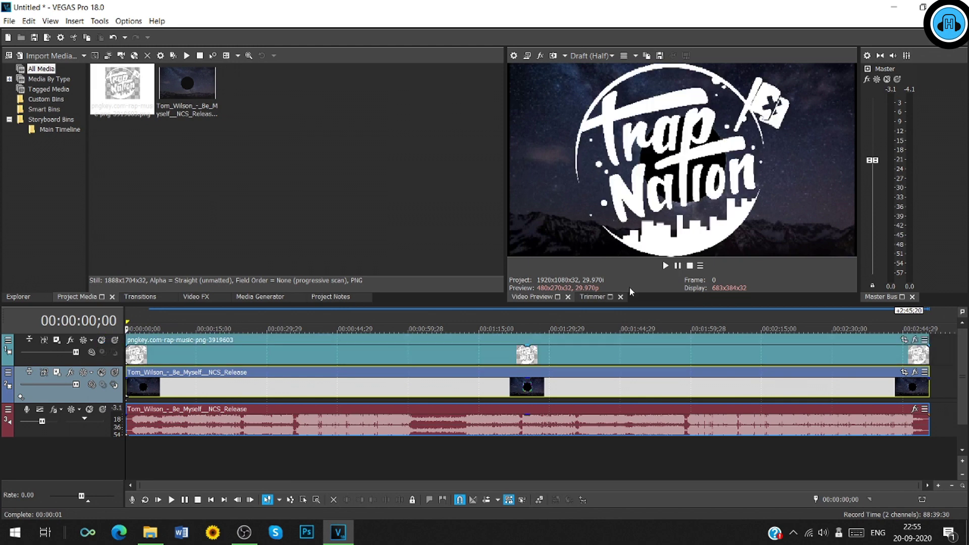
Resize the logo via Track Motion to about 873×491, with preview quality finally at half-size
{"action": "left_click", "coordinate": [56, 341]}
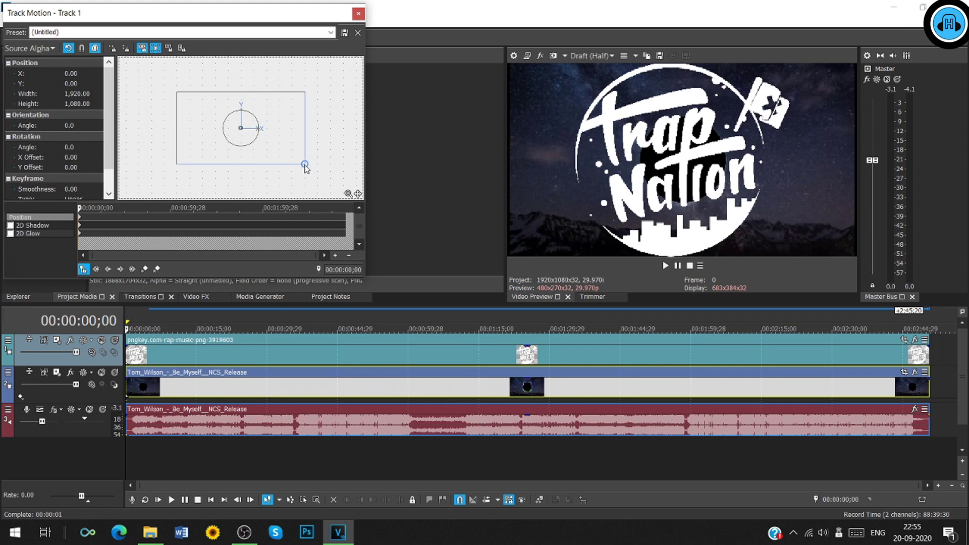
{"action": "left_click_drag", "start_coordinate": [305, 165], "coordinate": [264, 146]}
{"action": "left_click", "coordinate": [590, 56]}
{"action": "left_click", "coordinate": [651, 114]}
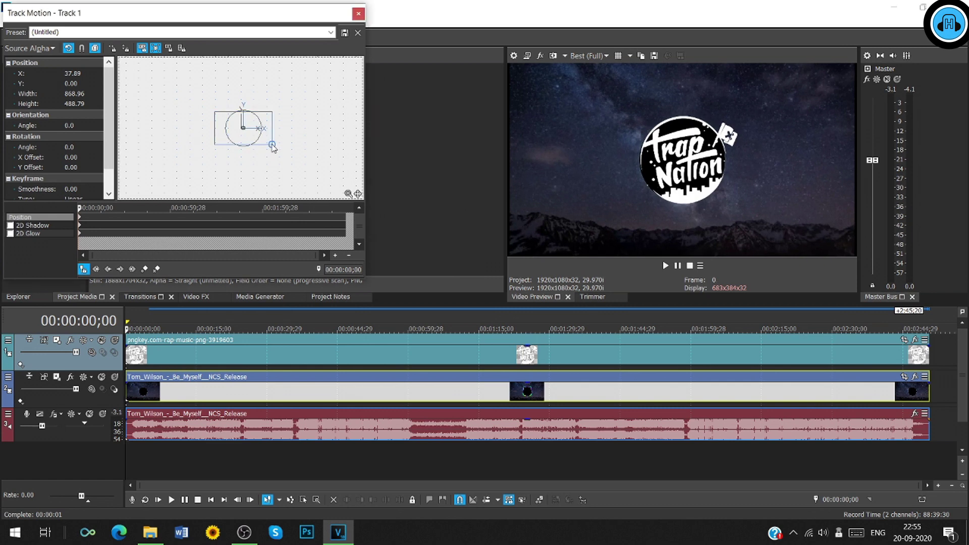
{"action": "left_click_drag", "start_coordinate": [273, 146], "coordinate": [274, 149]}
{"action": "left_click", "coordinate": [588, 56]}
{"action": "mouse_move", "coordinate": [595, 80]}
{"action": "left_click", "coordinate": [656, 101]}
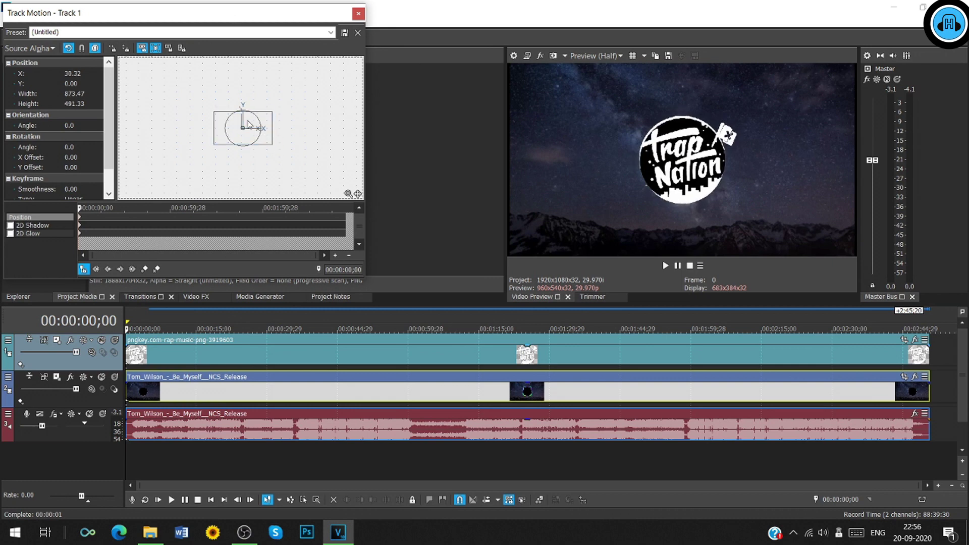
Play the composite from the start and around 31 seconds, then open Render As
{"action": "left_click", "coordinate": [355, 15]}
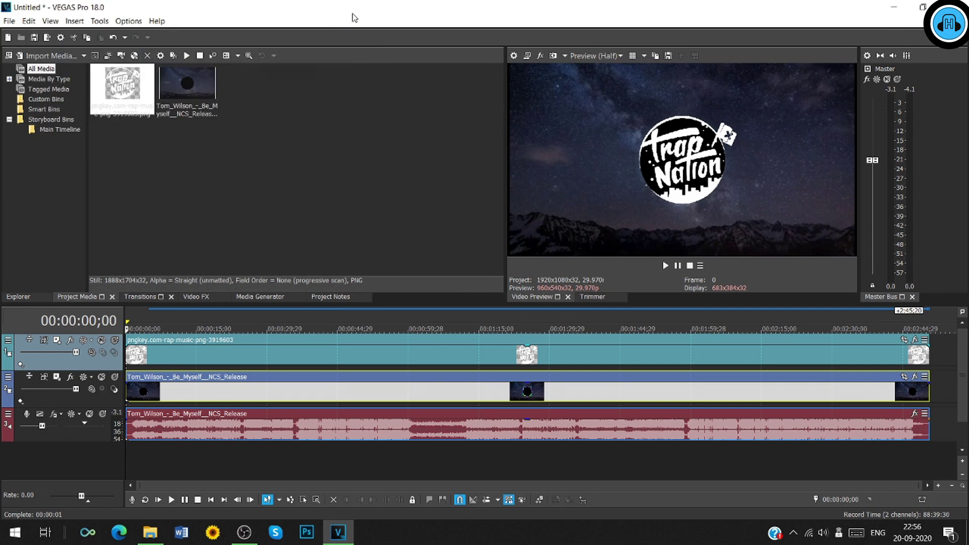
{"action": "key", "text": "space"}
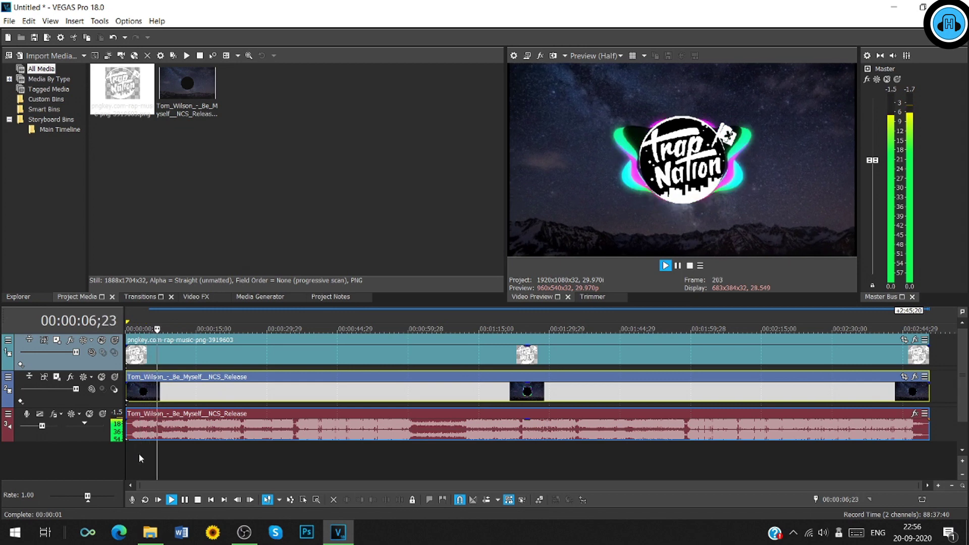
{"action": "left_click", "coordinate": [269, 459]}
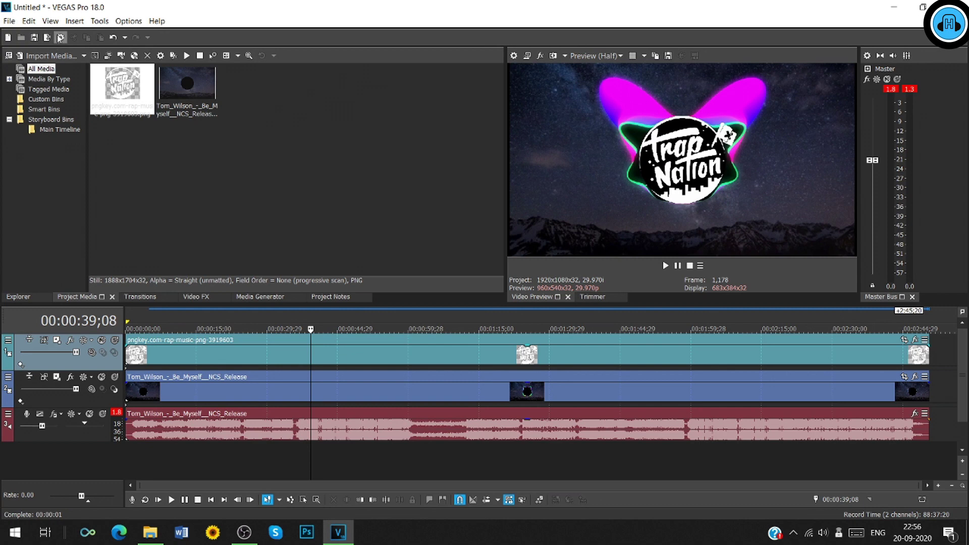
{"action": "left_click", "coordinate": [46, 40]}
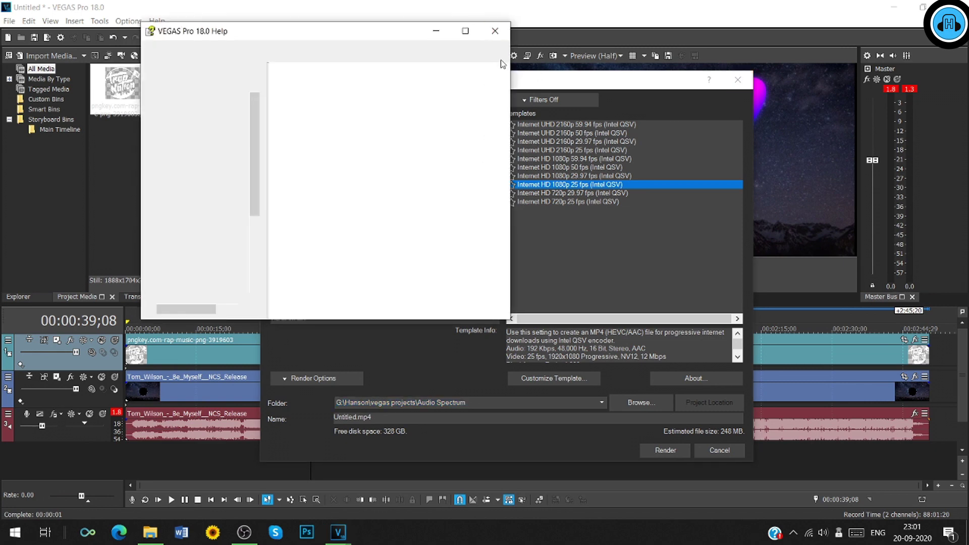
Render as MAGIX HEVC/AAC MP4 Internet HD 1080p 25 fps with the file name Audi
{"action": "left_click", "coordinate": [501, 28]}
{"action": "left_click", "coordinate": [604, 193]}
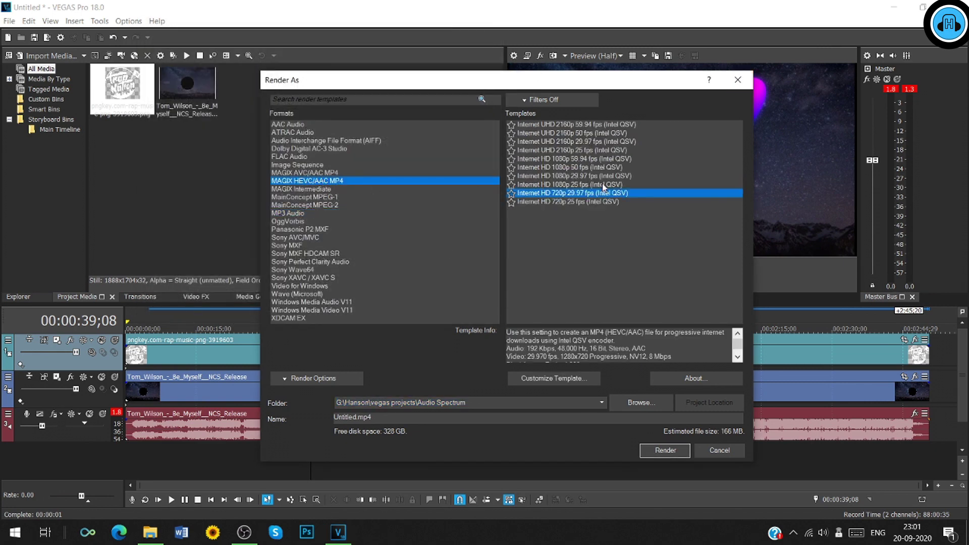
{"action": "left_click", "coordinate": [604, 185]}
{"action": "double_click", "coordinate": [353, 417]}
{"action": "type", "text": "AudioSpectrum"}
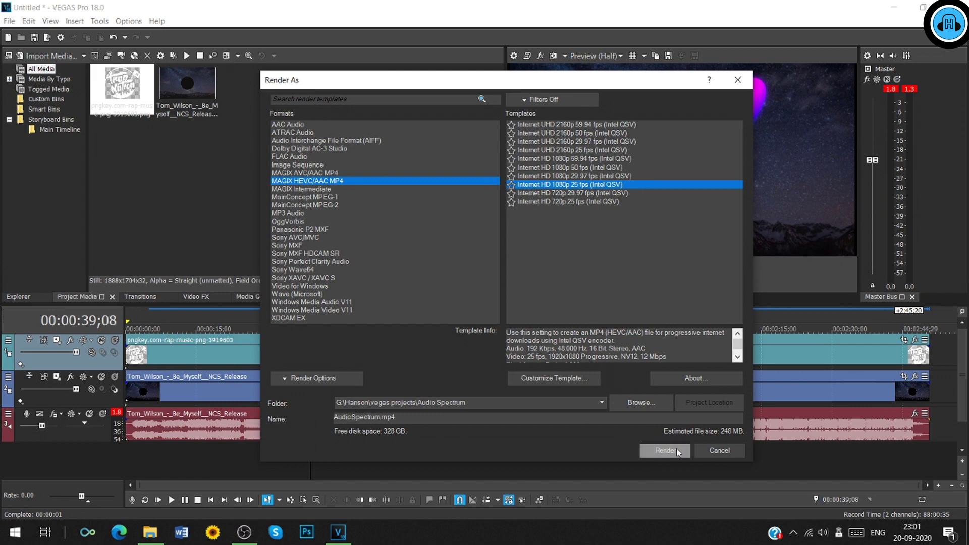
{"action": "left_click", "coordinate": [675, 451]}
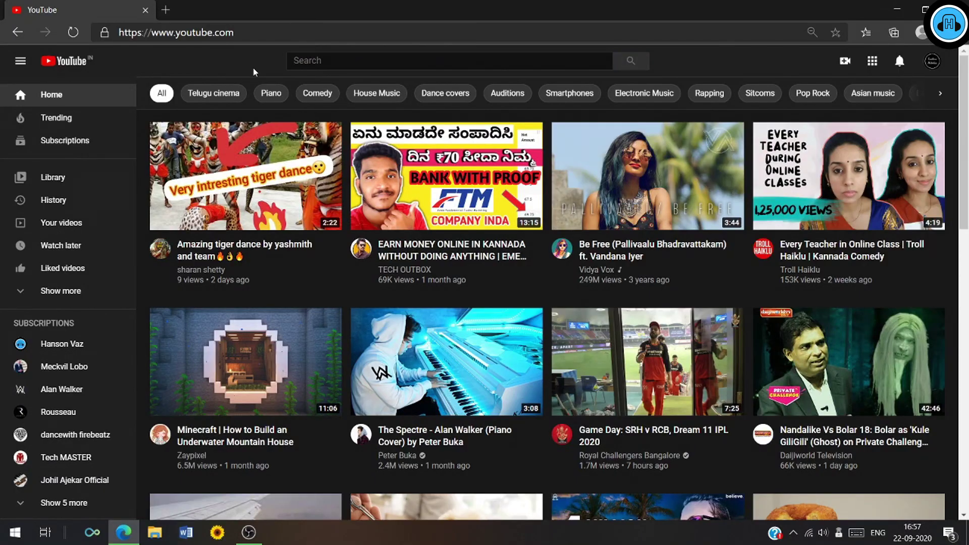
Search YouTube for 'How to create disintegration effect in sony vegas pro' and open the third result
{"action": "left_click", "coordinate": [422, 60]}
{"action": "type", "text": "How "}
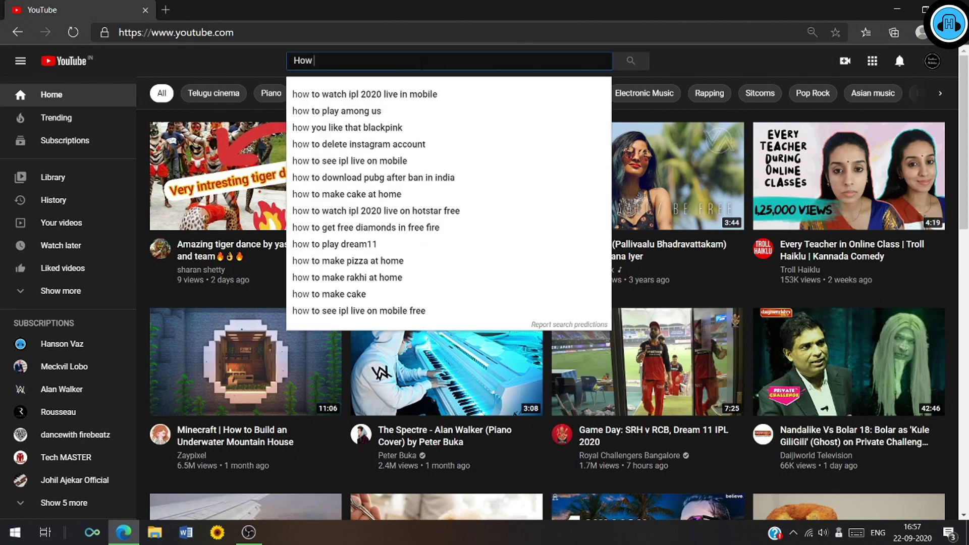
{"action": "type", "text": "to create disintegratio"}
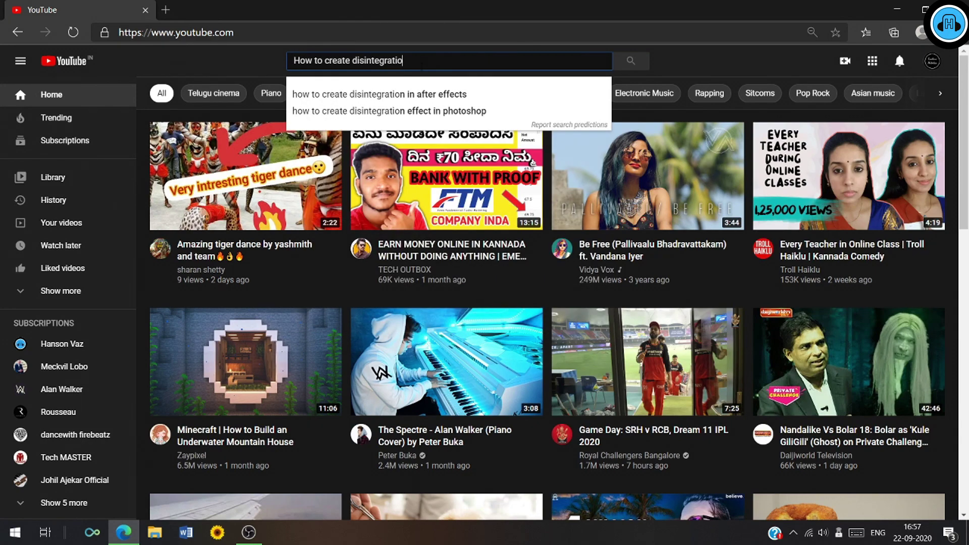
{"action": "type", "text": "n effect in "}
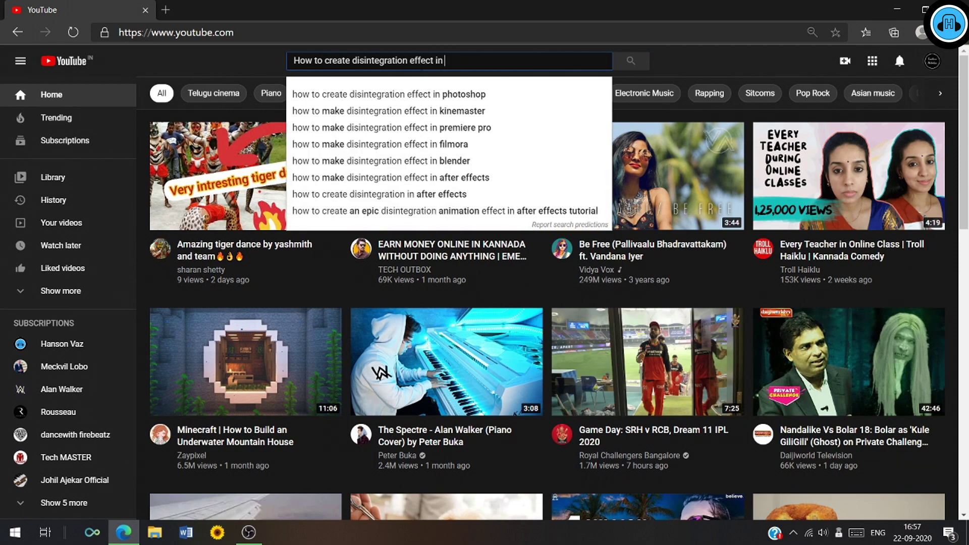
{"action": "type", "text": "sony vegas pro"}
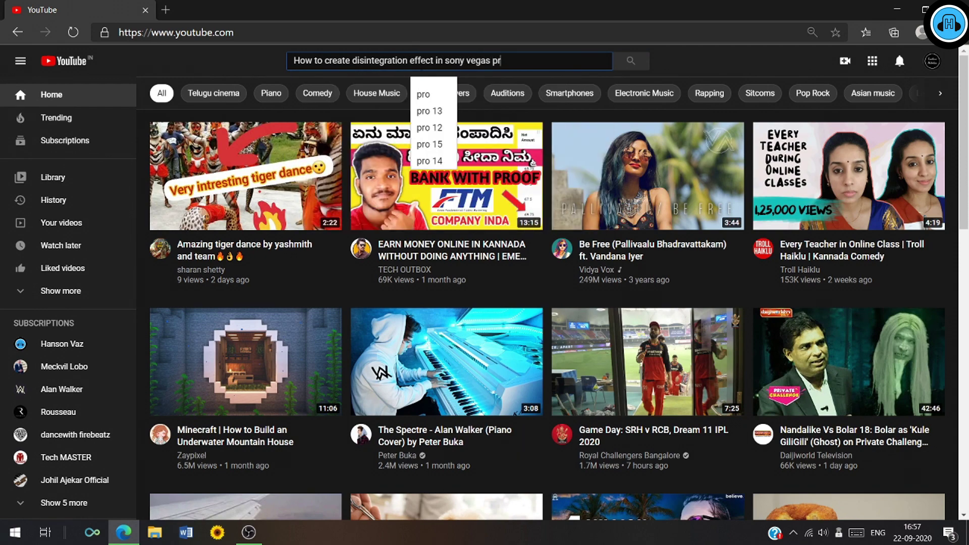
{"action": "key", "text": "Return"}
{"action": "left_click", "coordinate": [254, 332]}
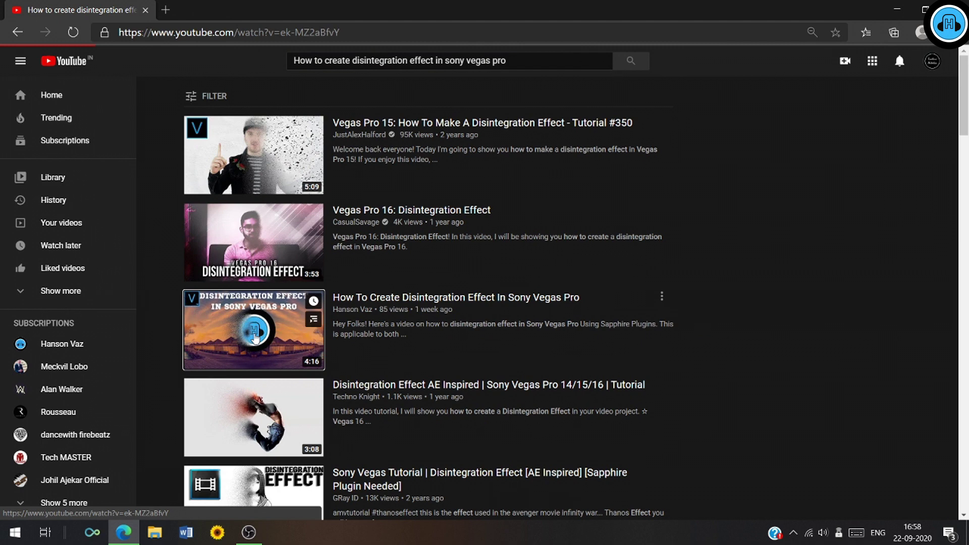